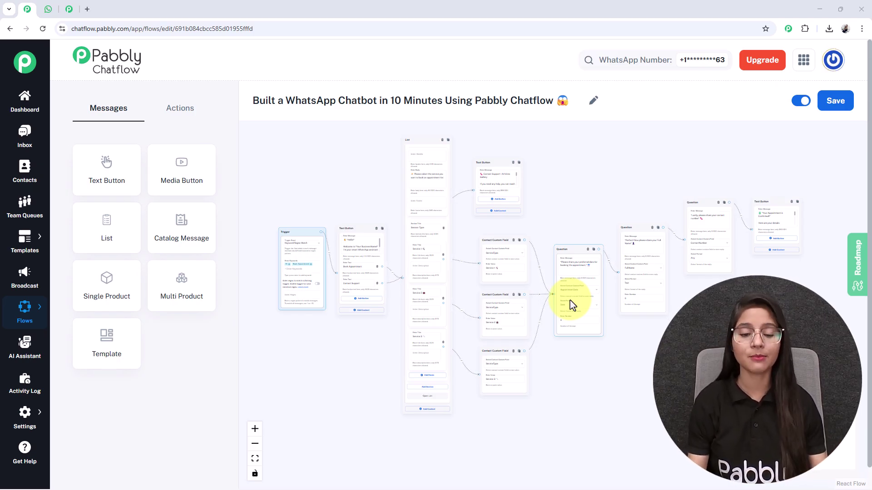
# Send 'Hi' to the business chat in WhatsApp Web to trigger the bot's welcome.
pyautogui.click(48, 10)
pyautogui.click(375, 469)
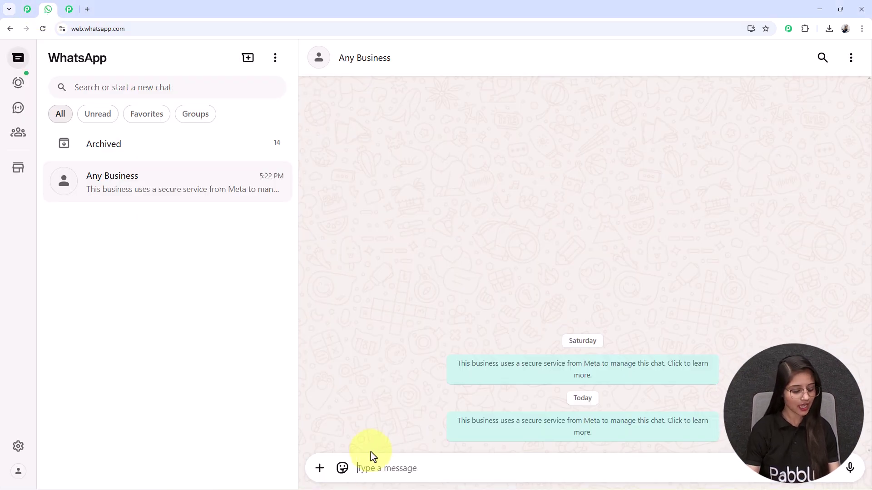
pyautogui.write('hi')
pyautogui.press('Return')
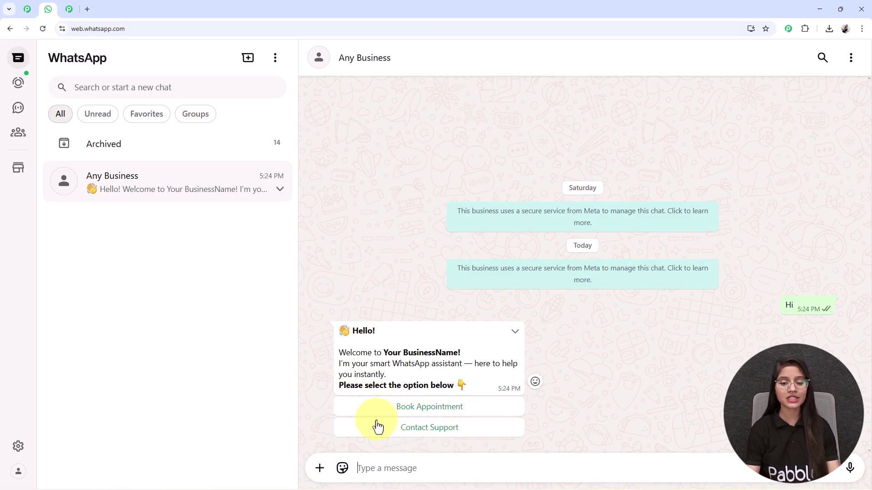
# Point out the placeholder business name in the welcome, then choose Book Appointment.
pyautogui.moveTo(383, 353); pyautogui.dragTo(462, 353)
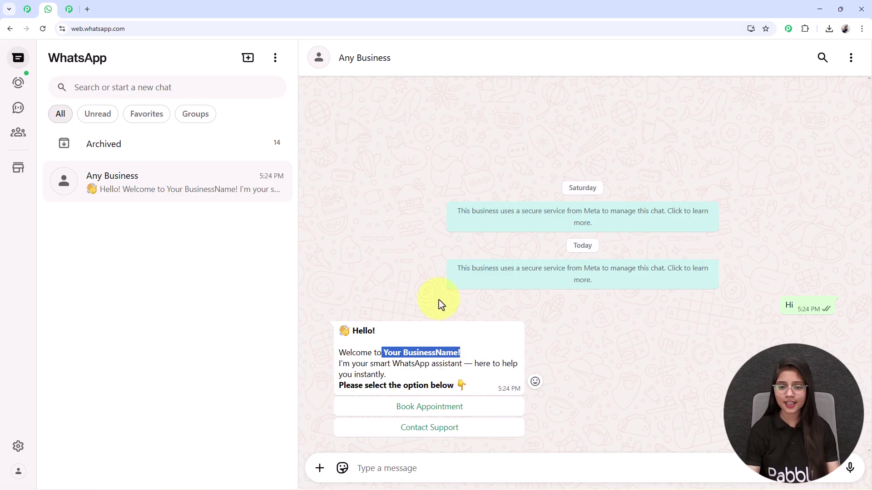
pyautogui.moveTo(388, 353); pyautogui.dragTo(458, 359)
pyautogui.click(510, 346)
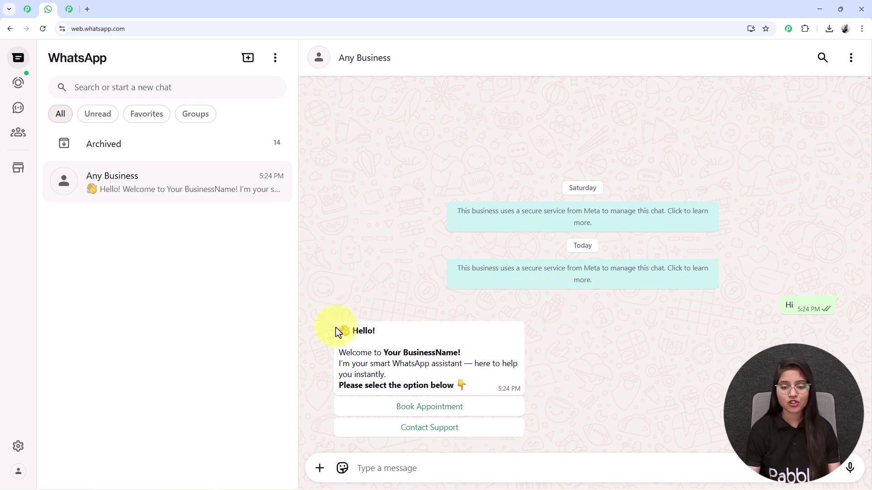
pyautogui.click(419, 411)
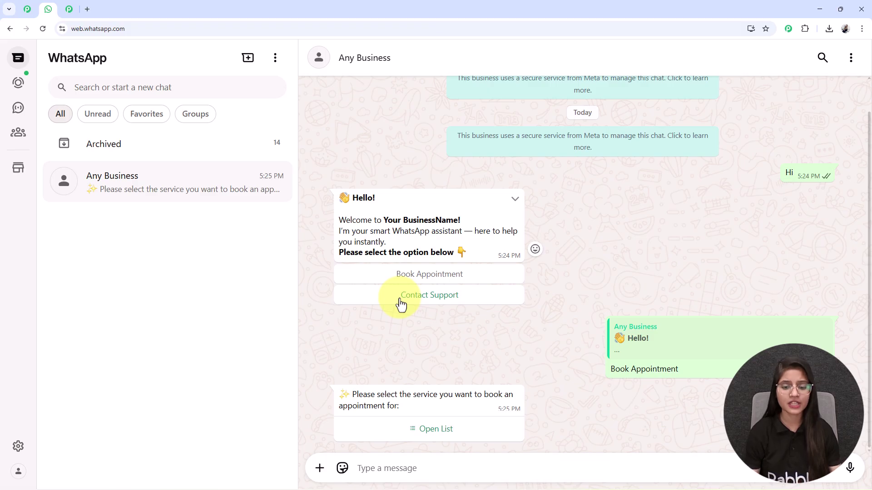
# Pick Service 1 from the bot's service list and send the choice.
pyautogui.click(425, 430)
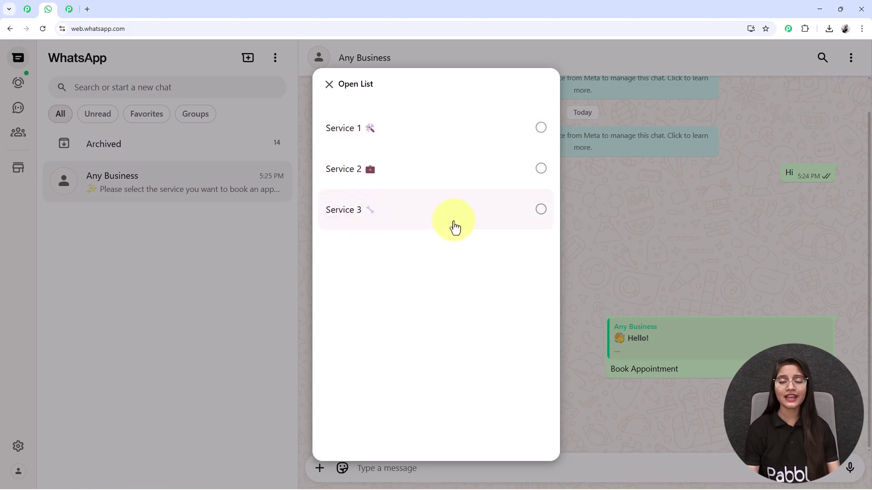
pyautogui.click(419, 138)
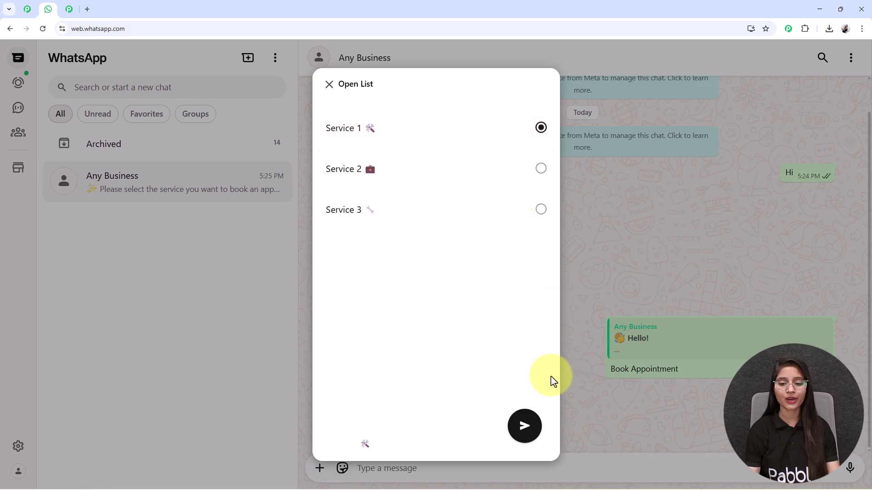
pyautogui.click(524, 426)
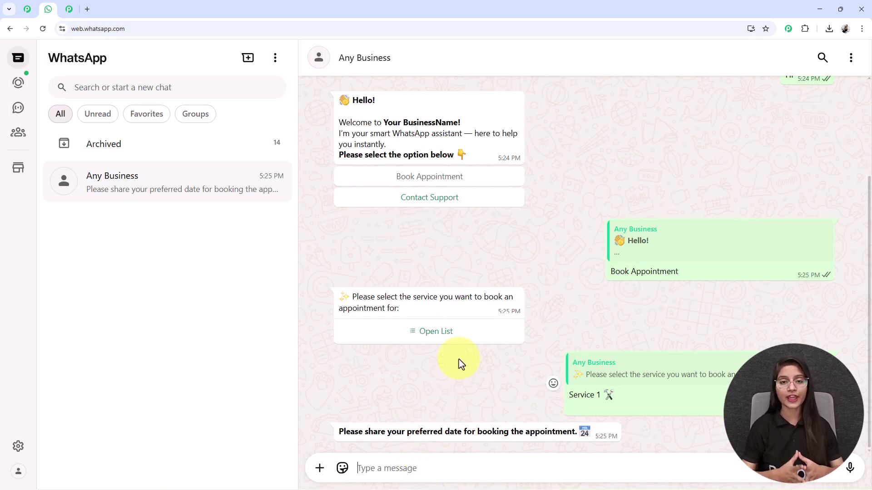
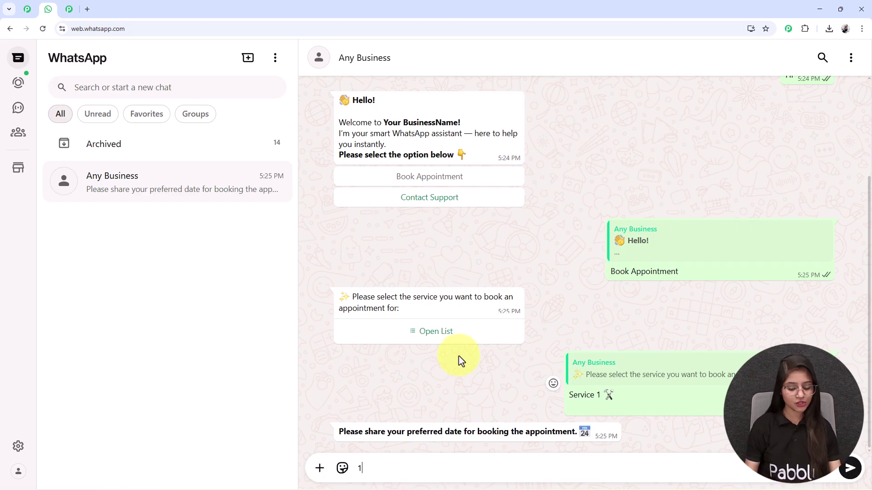
# Answer the bot with date 19/11/2025, name Test User and a contact number.
pyautogui.press('Return')
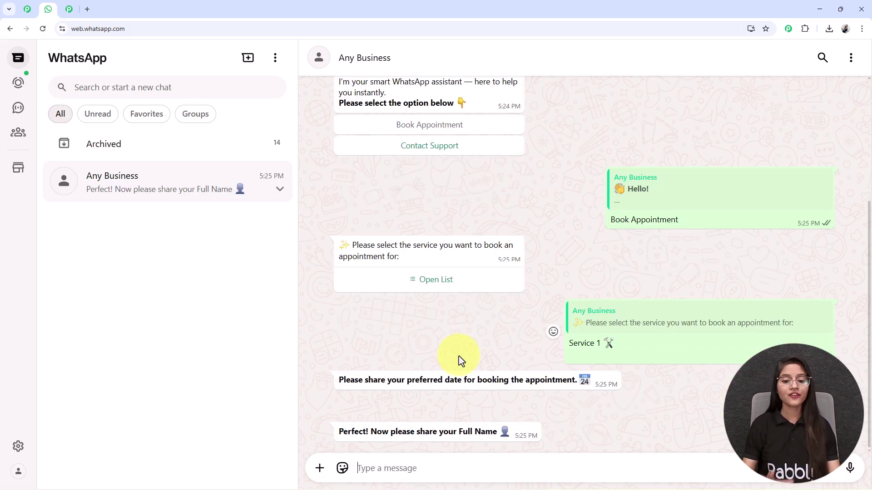
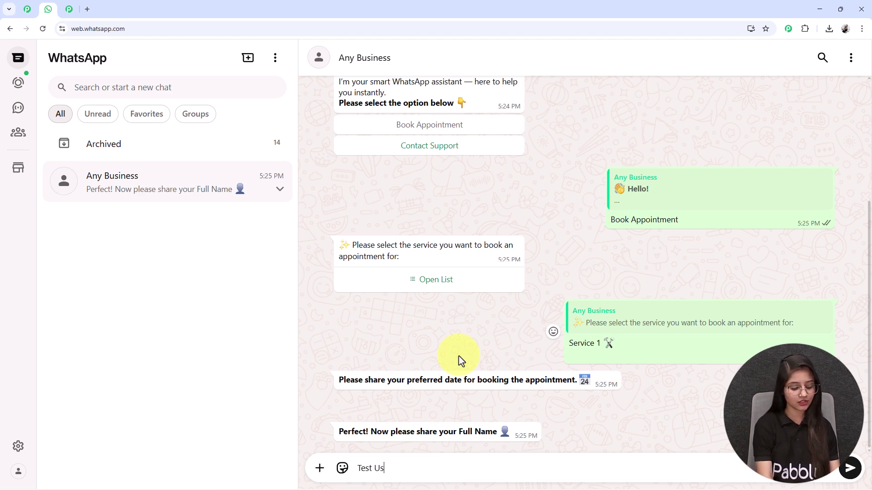
pyautogui.press('Return')
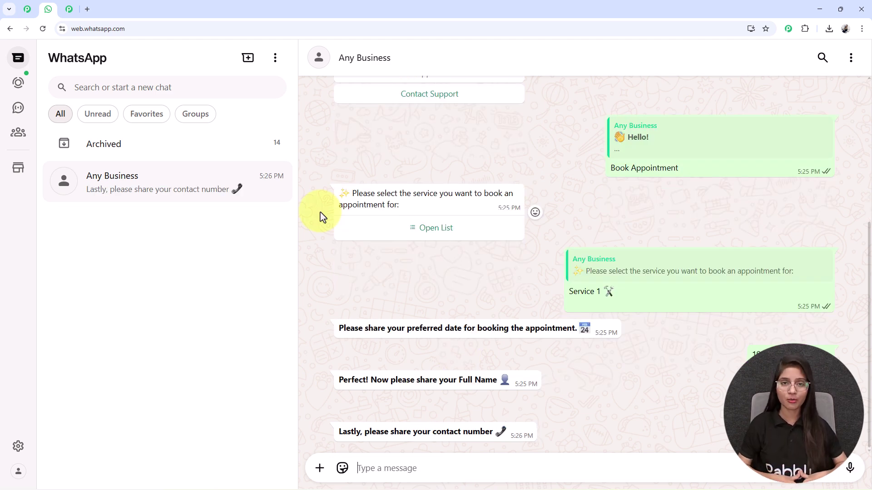
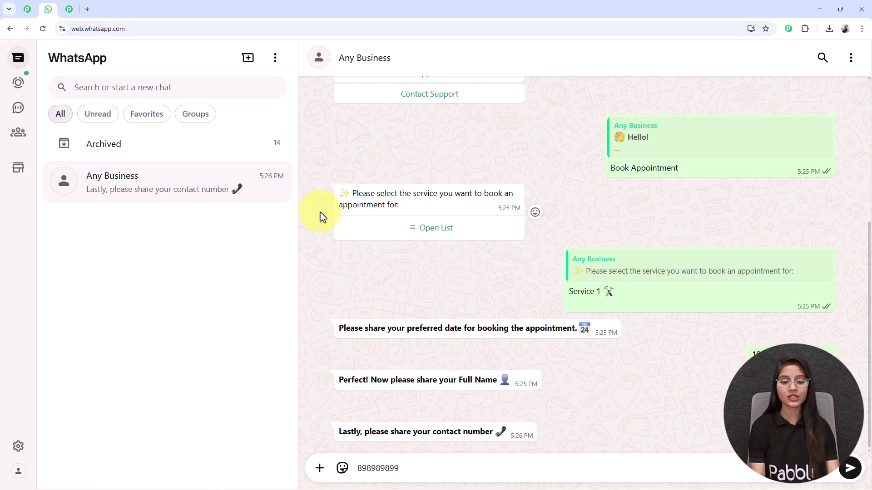
pyautogui.press('Return')
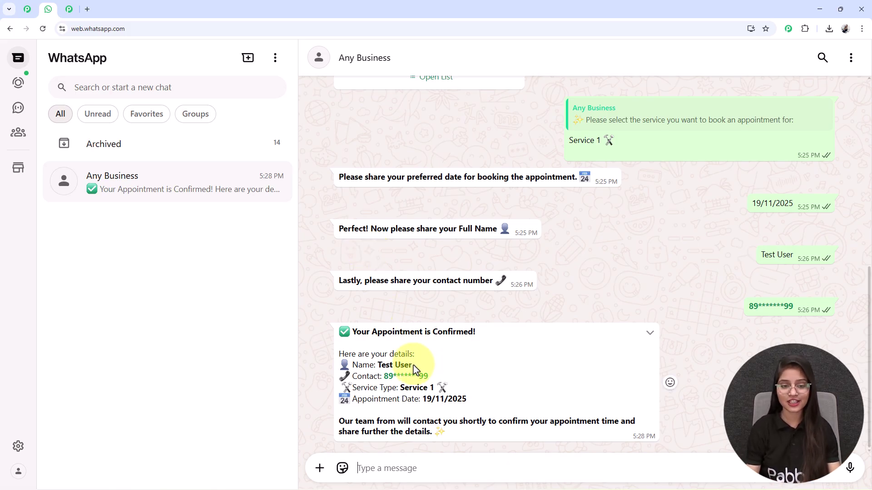
# Highlight the name in the bot's appointment confirmation, then clear the selection.
pyautogui.moveTo(413, 365); pyautogui.dragTo(369, 378)
pyautogui.click(408, 394)
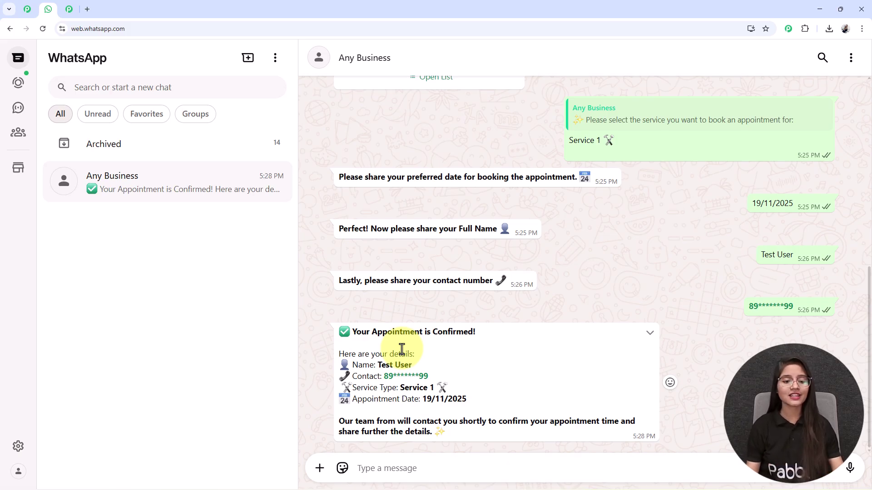
# In a new tab, load pabbly.com/chatflow from the address-bar suggestion.
pyautogui.click(86, 9)
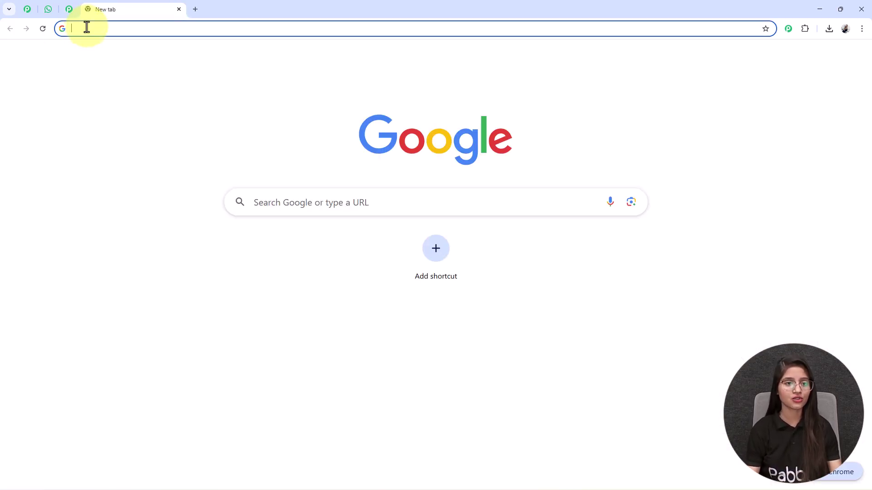
pyautogui.click(87, 29)
pyautogui.write('p')
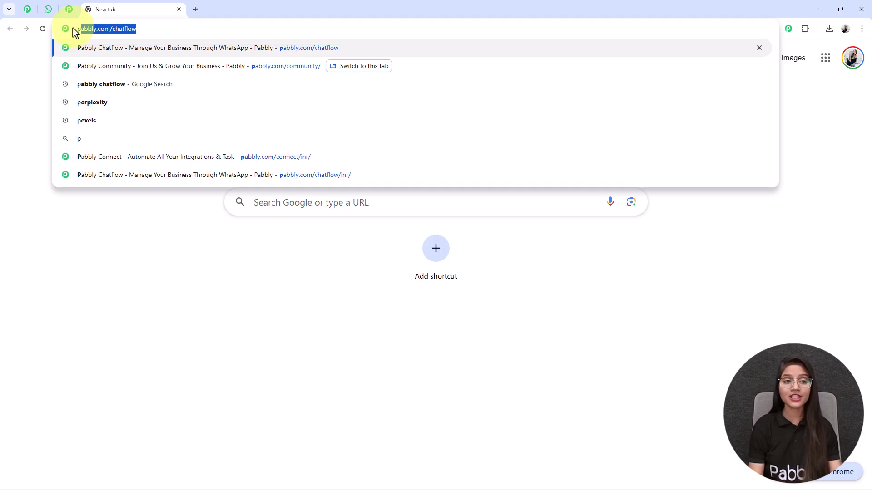
pyautogui.write('B')
pyautogui.press('BackSpace')
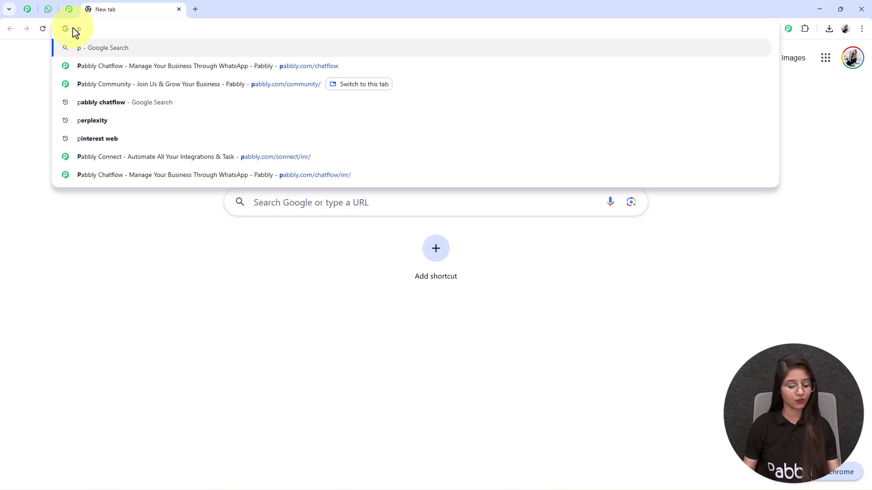
pyautogui.press('Down')
pyautogui.press('Down')
pyautogui.press('Down')
pyautogui.press('Down')
pyautogui.press('Down')
pyautogui.press('Down')
pyautogui.press('Down')
pyautogui.press('Return')
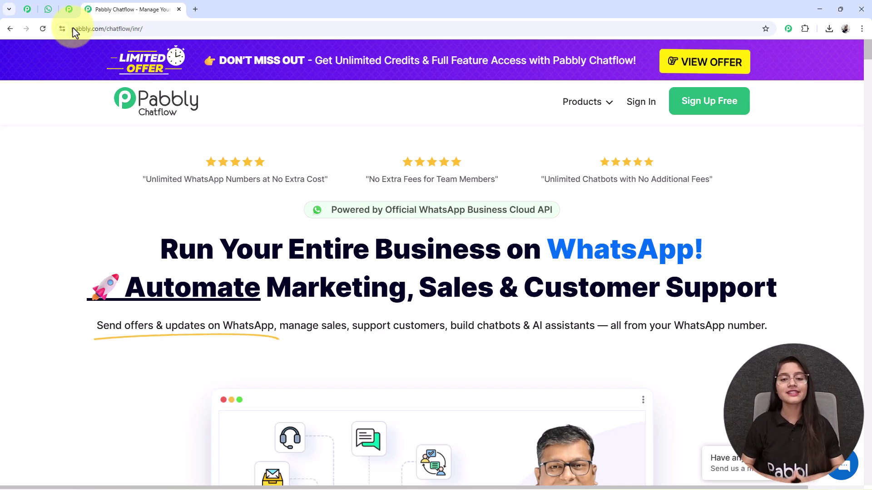
# Close the limited-offer popup on the Pabbly Chatflow homepage.
pyautogui.scroll(-15, 500, 331)
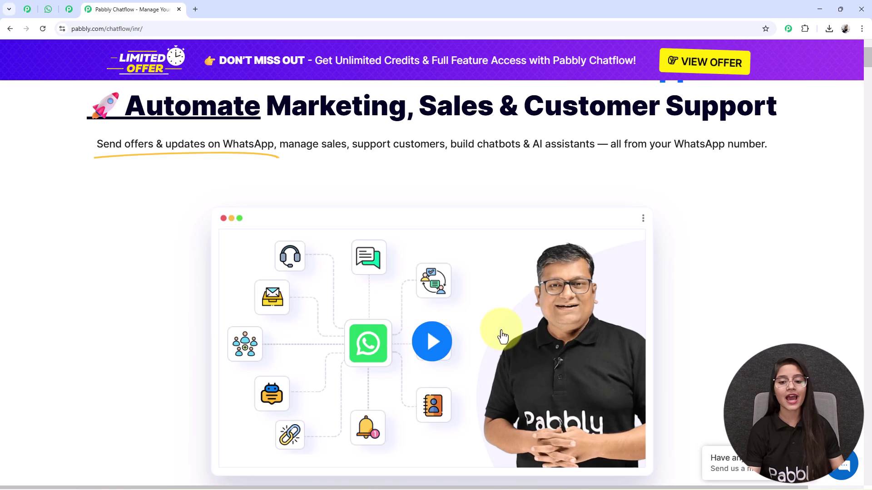
pyautogui.scroll(15, 489, 333)
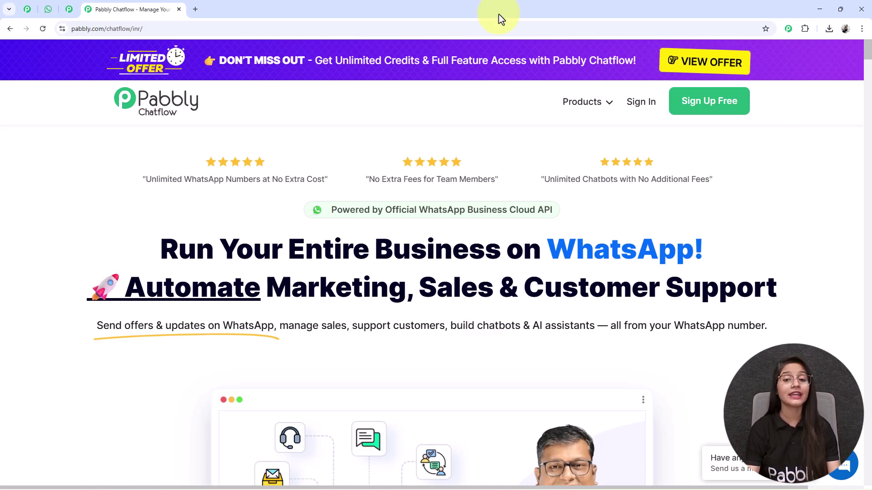
pyautogui.moveTo(625, 6)
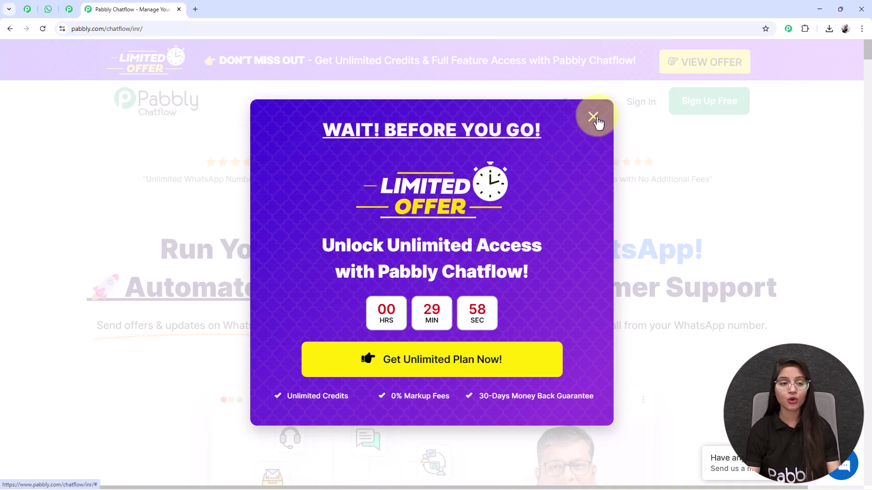
pyautogui.click(595, 118)
pyautogui.click(69, 9)
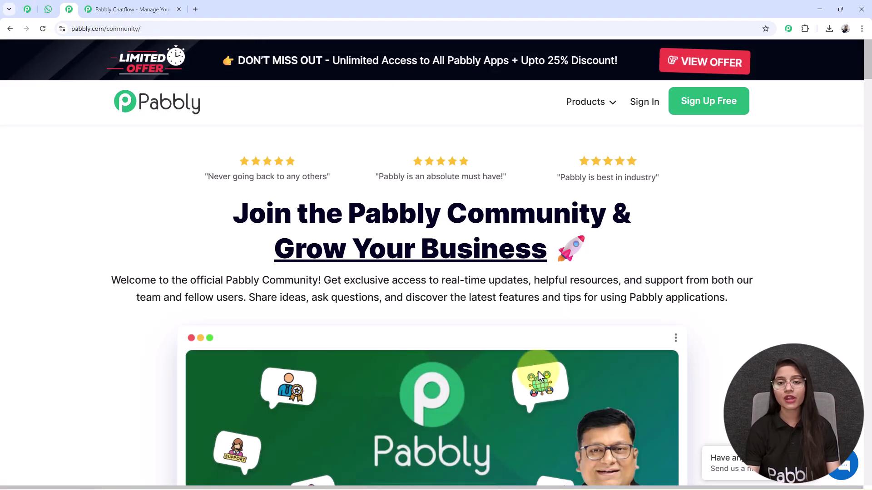
pyautogui.scroll(-4, 540, 376)
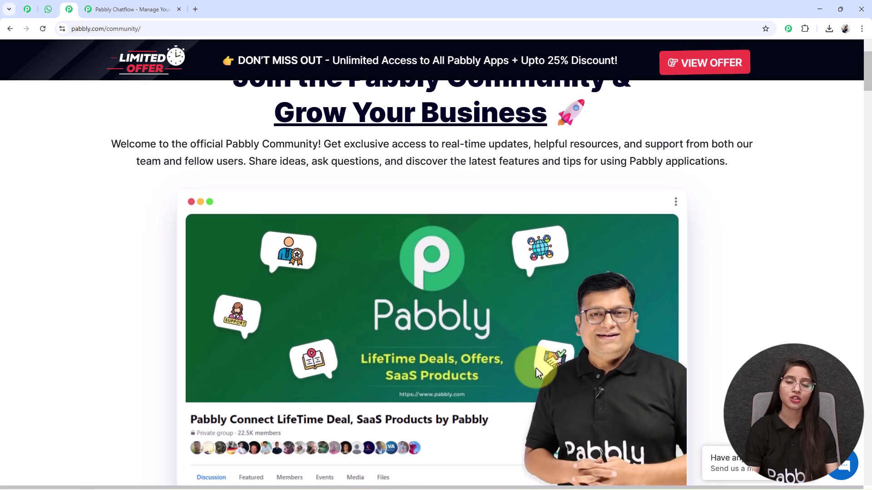
pyautogui.scroll(-8, 536, 368)
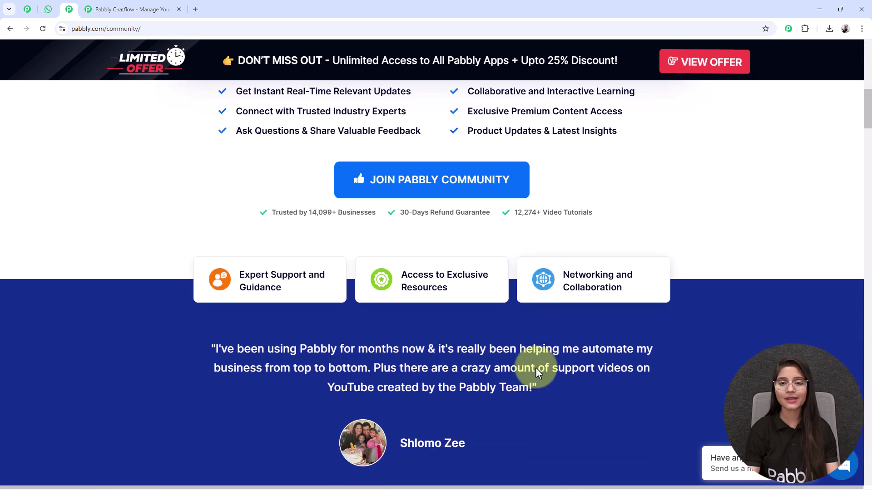
pyautogui.scroll(-6, 535, 367)
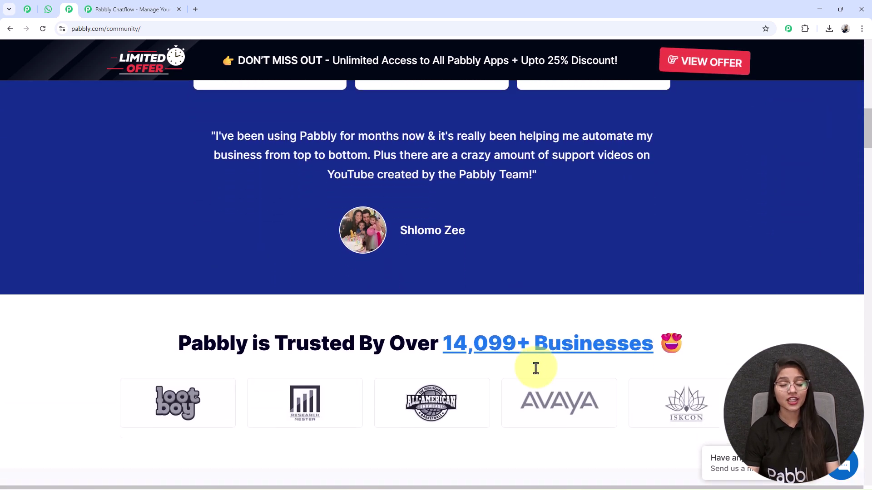
pyautogui.scroll(-13, 536, 369)
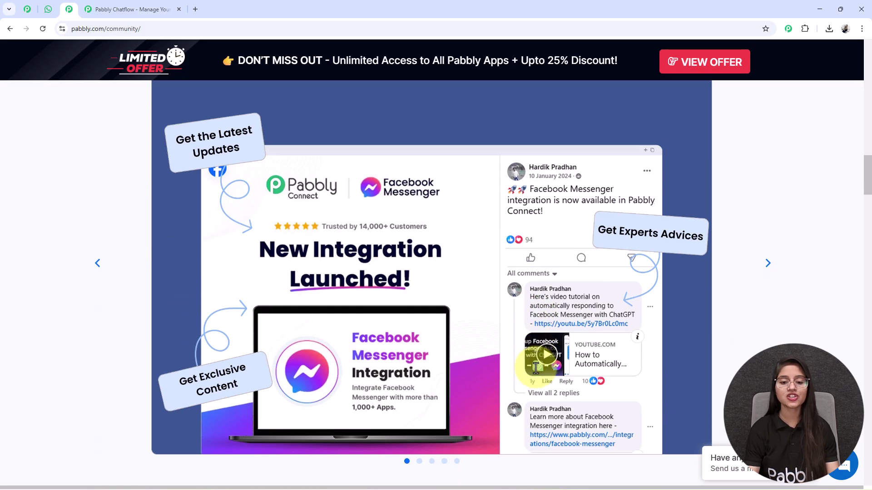
pyautogui.scroll(-1, 539, 358)
pyautogui.scroll(2, 540, 359)
pyautogui.scroll(18, 539, 358)
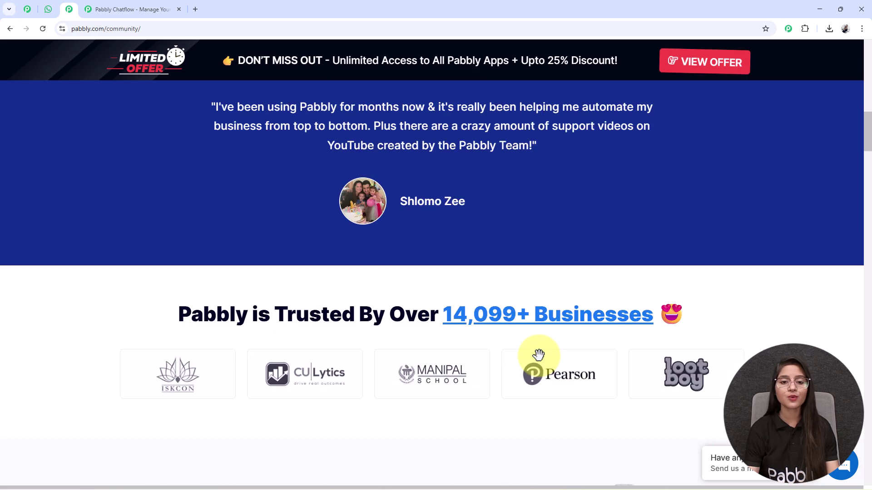
pyautogui.scroll(5, 539, 355)
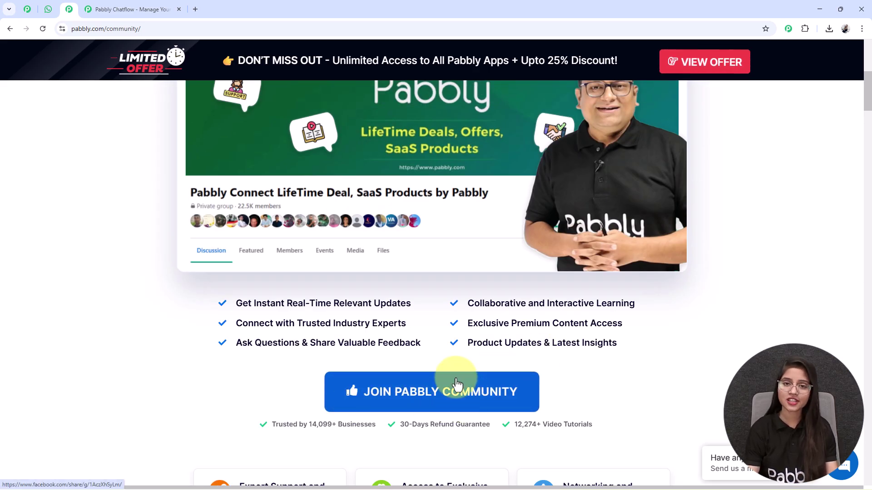
pyautogui.scroll(8, 458, 384)
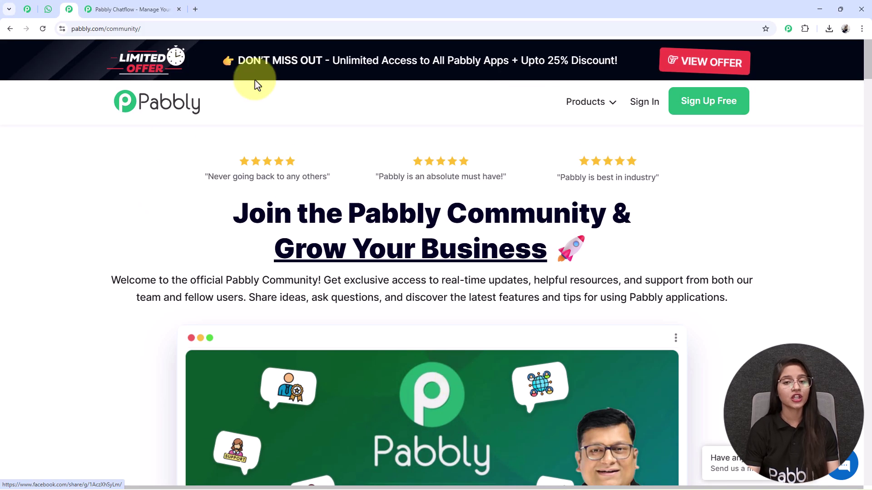
# Return to the Pabbly Chatflow homepage and sign in to reach All Pabbly Apps.
pyautogui.click(117, 13)
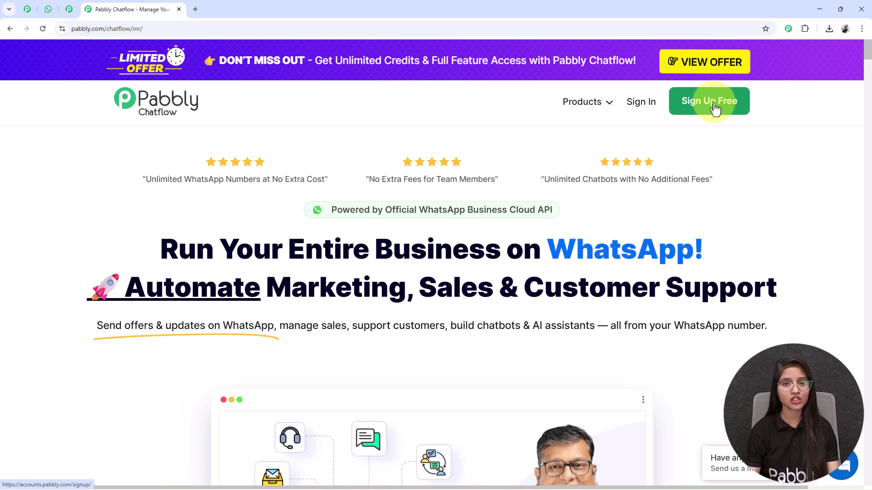
pyautogui.click(632, 119)
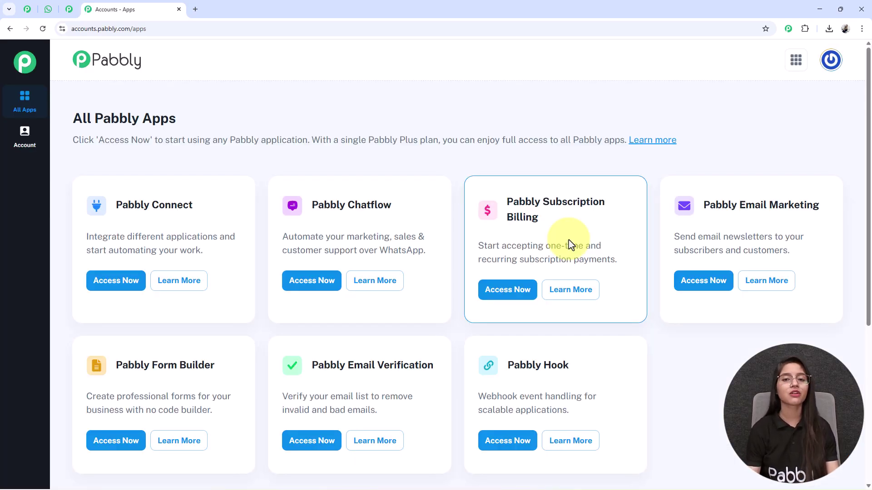
# Launch Pabbly Chatflow from its card in the All Pabbly Apps list.
pyautogui.moveTo(319, 205); pyautogui.dragTo(377, 206)
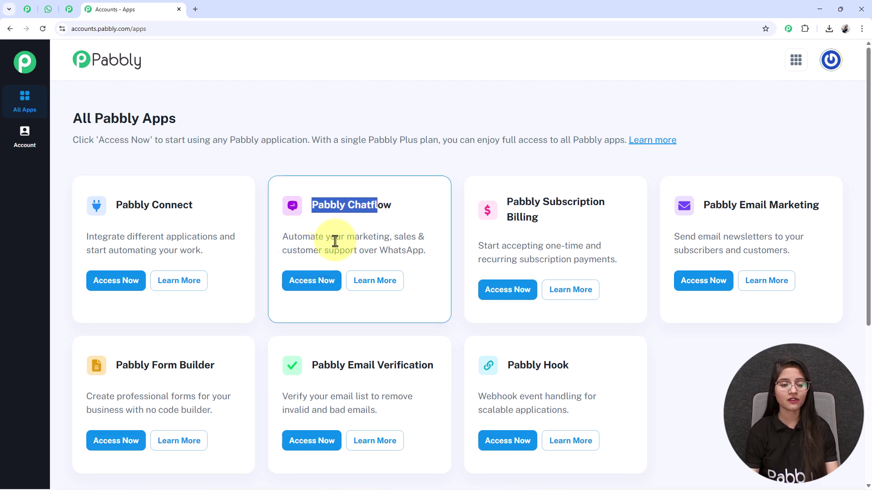
pyautogui.click(318, 279)
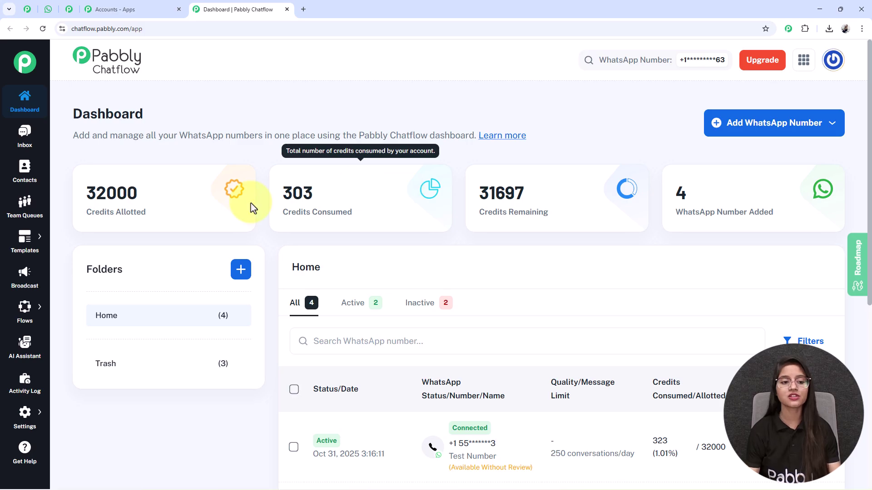
# Highlight the dashboard credit figures: 32000 allotted, 303 consumed, 31697 remaining, 4 WhatsApp numbers.
pyautogui.tripleClick(152, 205)
pyautogui.click(291, 210)
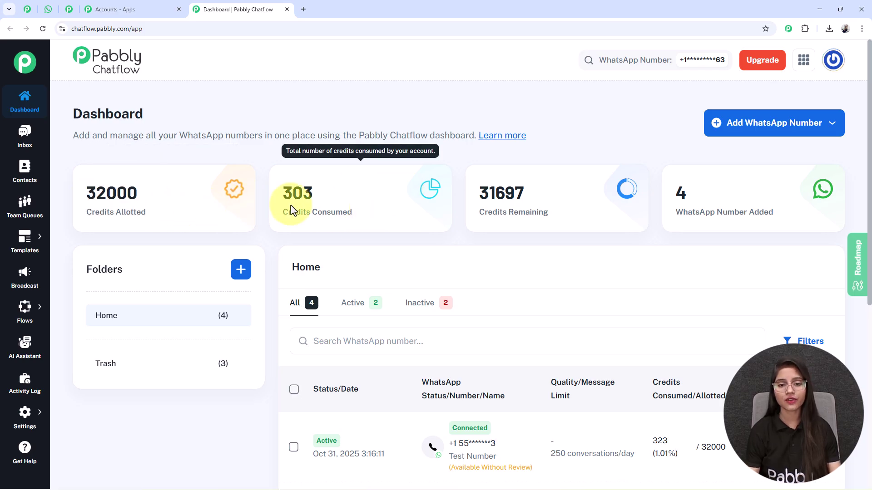
pyautogui.tripleClick(571, 214)
pyautogui.tripleClick(747, 210)
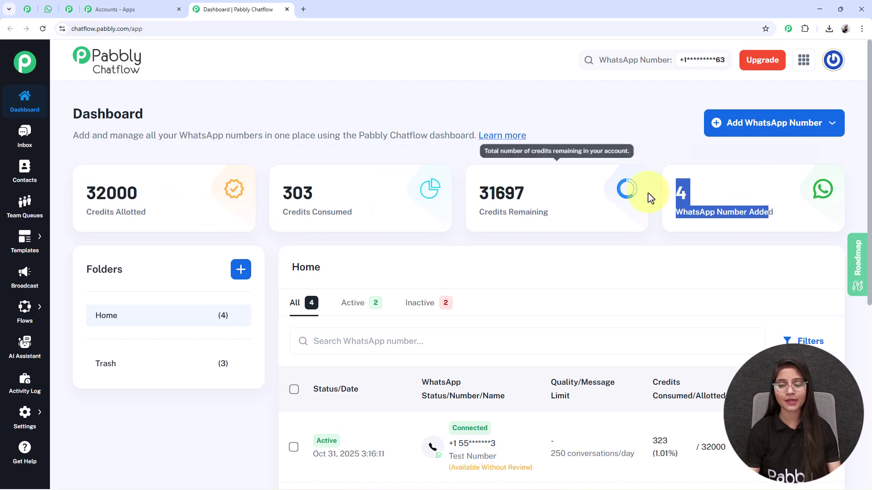
pyautogui.click(611, 126)
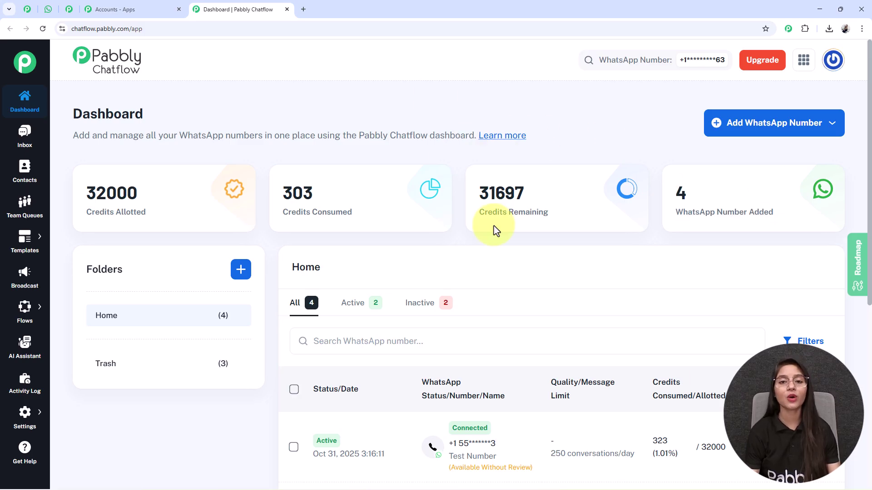
# Preview the Add WhatsApp Number options, then open the Flow Builder list via Flows.
pyautogui.click(732, 128)
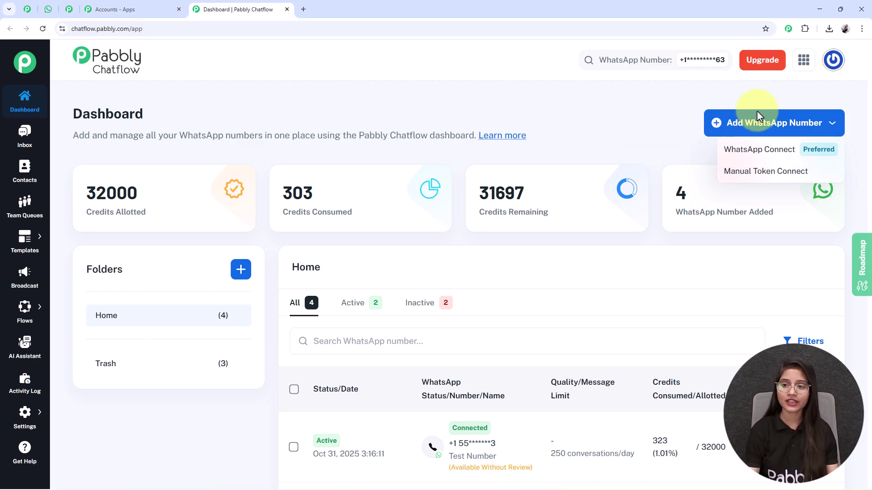
pyautogui.click(752, 124)
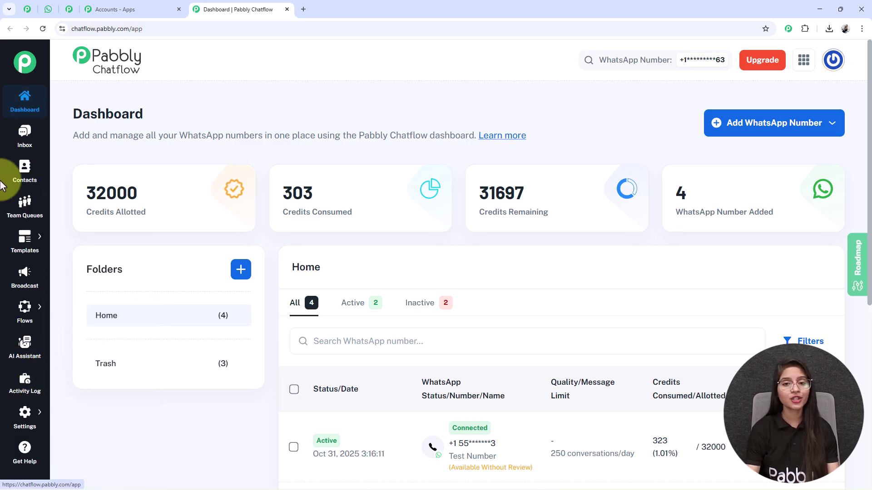
pyautogui.moveTo(12, 422)
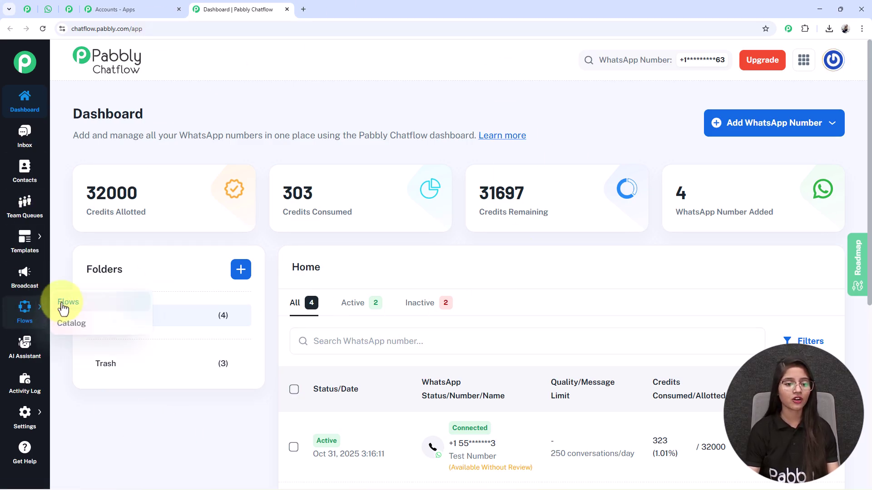
pyautogui.click(63, 308)
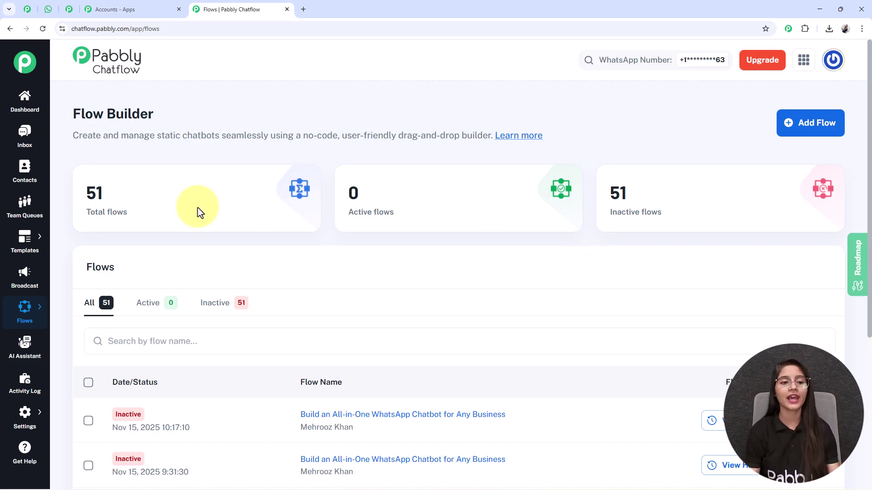
pyautogui.moveTo(72, 114); pyautogui.dragTo(184, 122)
pyautogui.click(184, 122)
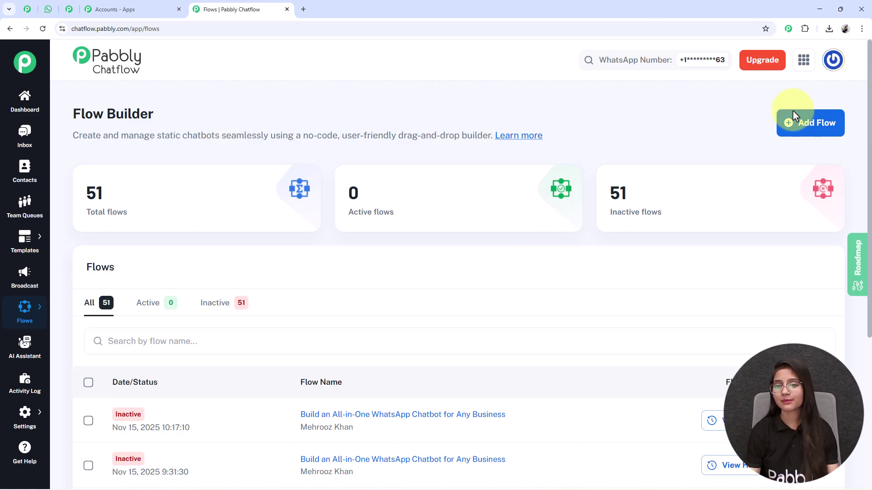
# Add a flow and replace Untitled with 'Built a WhatsApp Chatbot in 10 Minutes Using Pabbly Chatflow'.
pyautogui.click(803, 129)
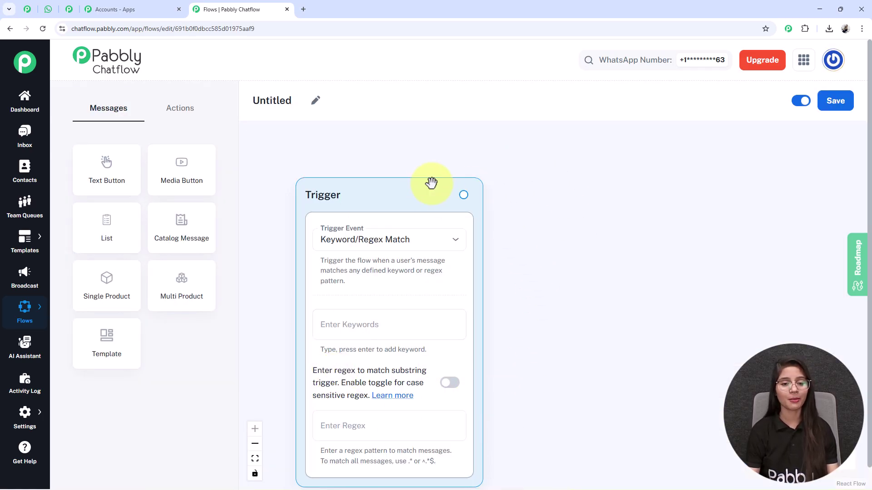
pyautogui.moveTo(388, 187); pyautogui.dragTo(386, 170)
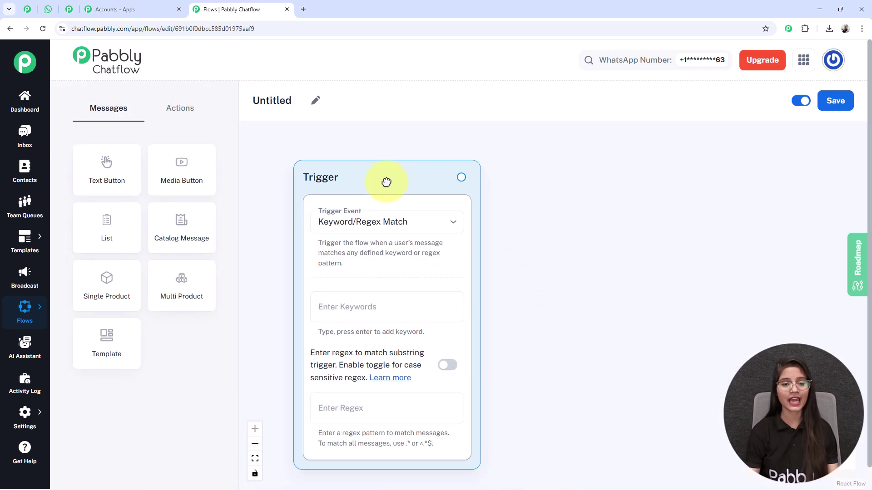
pyautogui.click(316, 102)
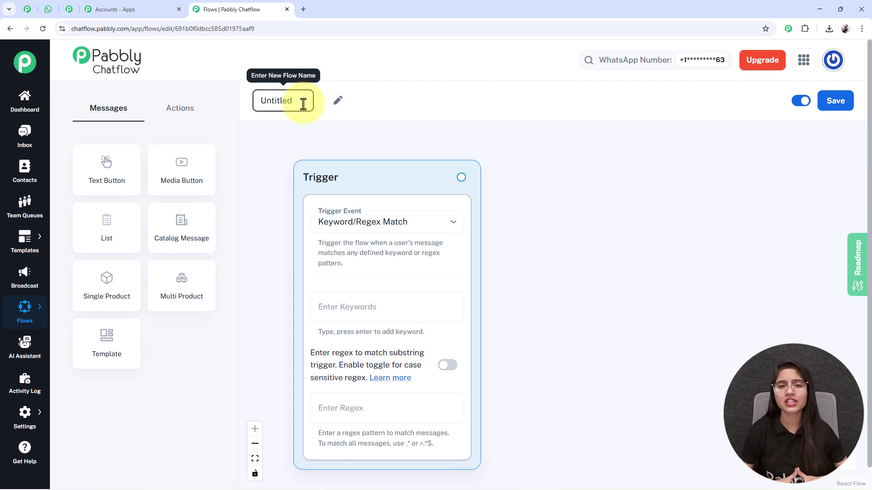
pyautogui.moveTo(303, 104); pyautogui.dragTo(249, 109)
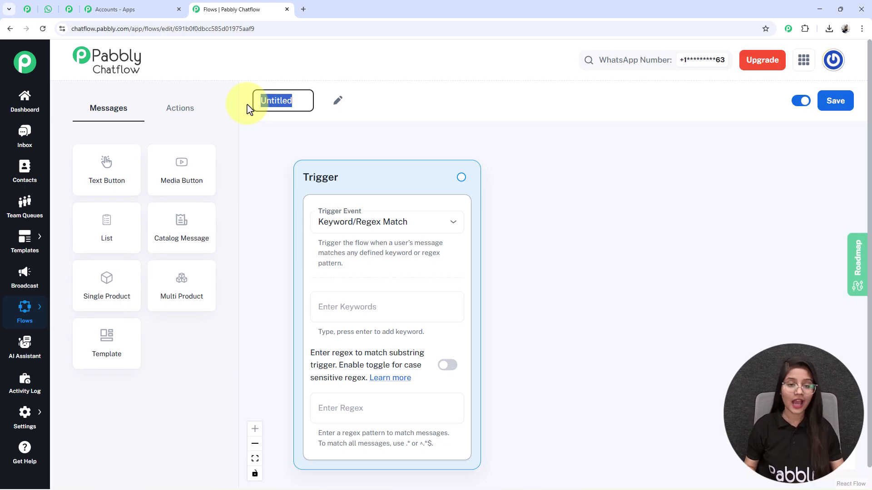
pyautogui.write('Built a WhatsApp Chatbot in 10 Minutes Using Pabbly Chatflow 😱')
pyautogui.click(654, 214)
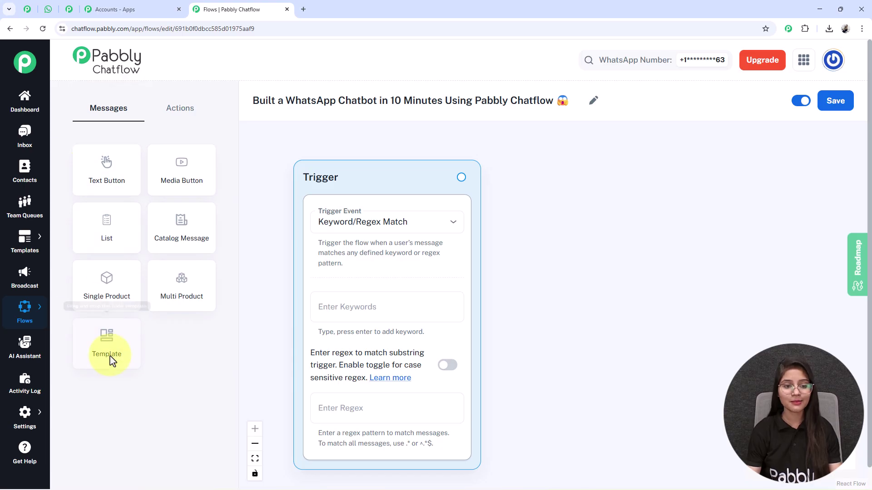
# Browse the Actions and Messages node tabs, then save the flow.
pyautogui.click(176, 114)
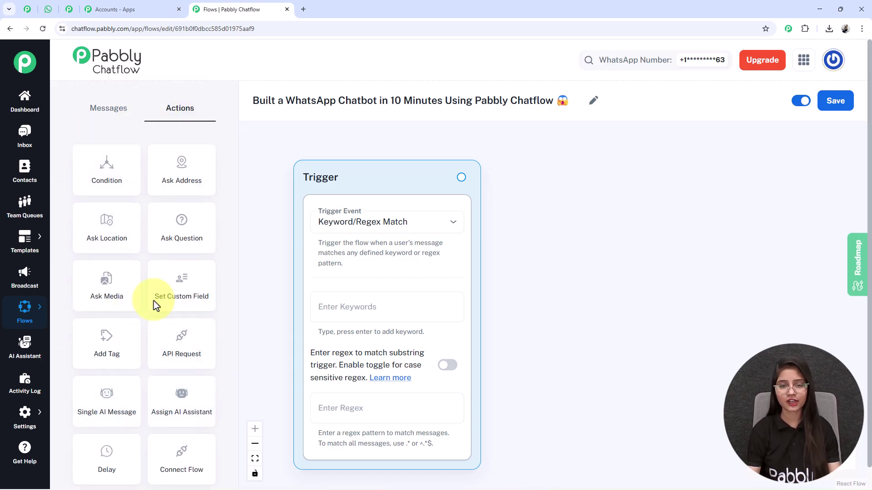
pyautogui.click(97, 113)
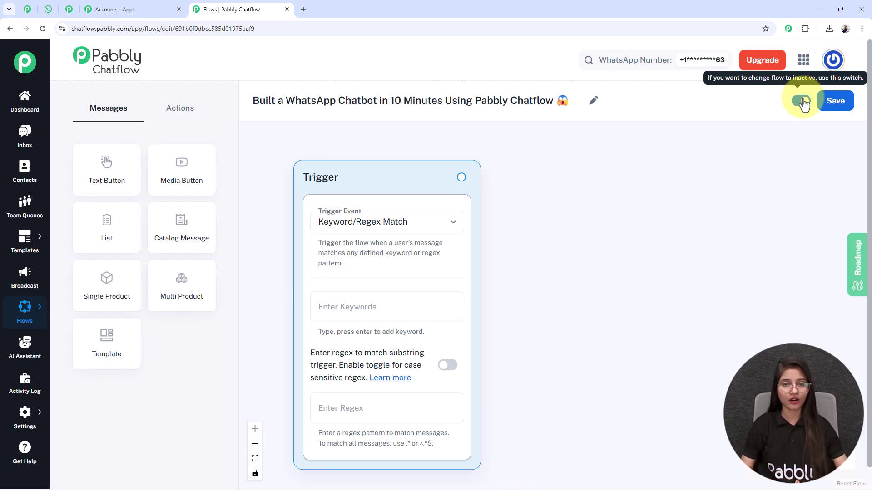
pyautogui.click(832, 104)
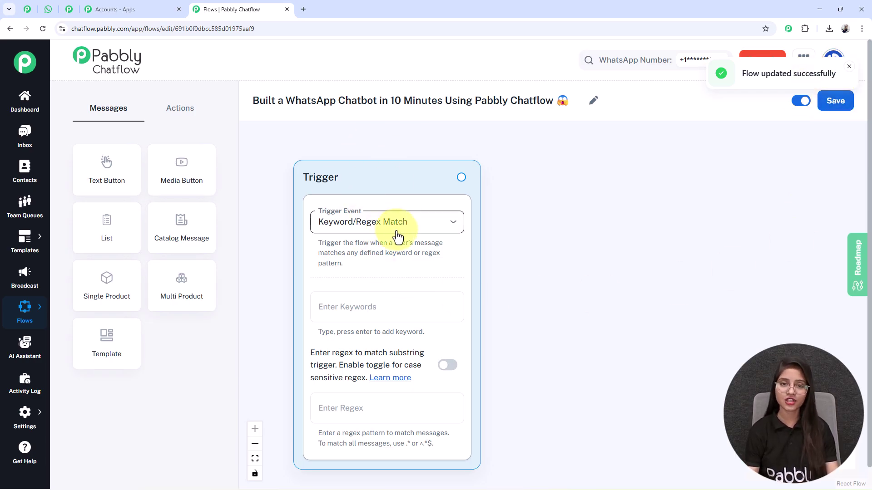
# Keep Keyword/Regex Match as the trigger event and focus the keywords field.
pyautogui.click(397, 236)
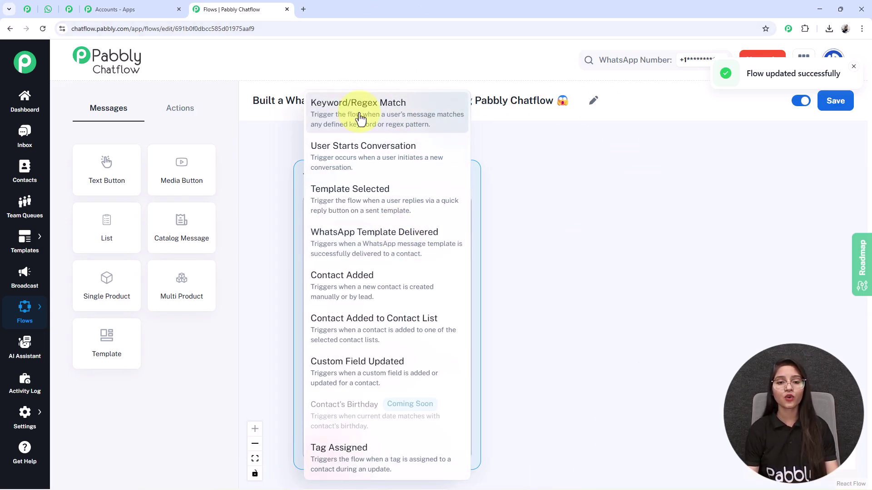
pyautogui.click(376, 121)
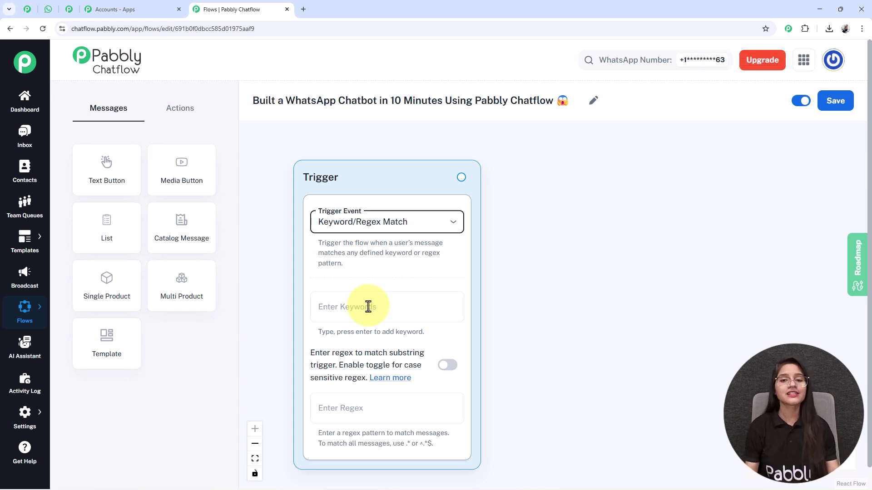
pyautogui.click(443, 299)
pyautogui.click(443, 300)
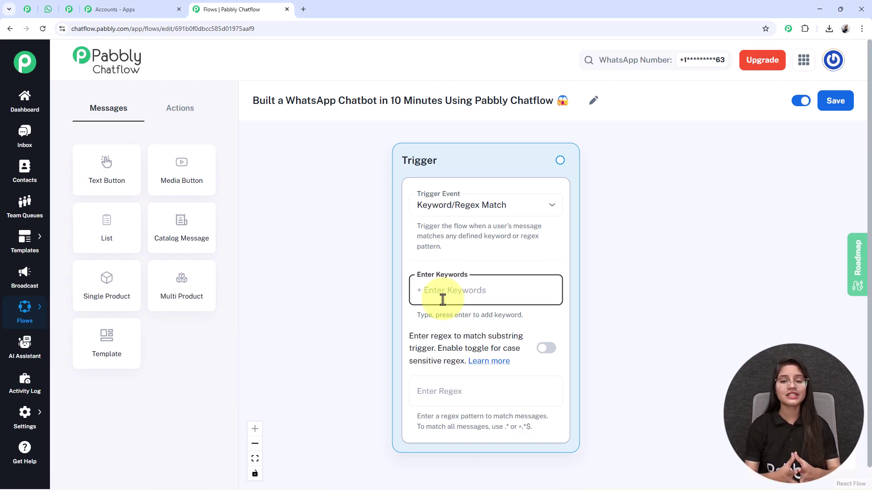
pyautogui.press('Tab')
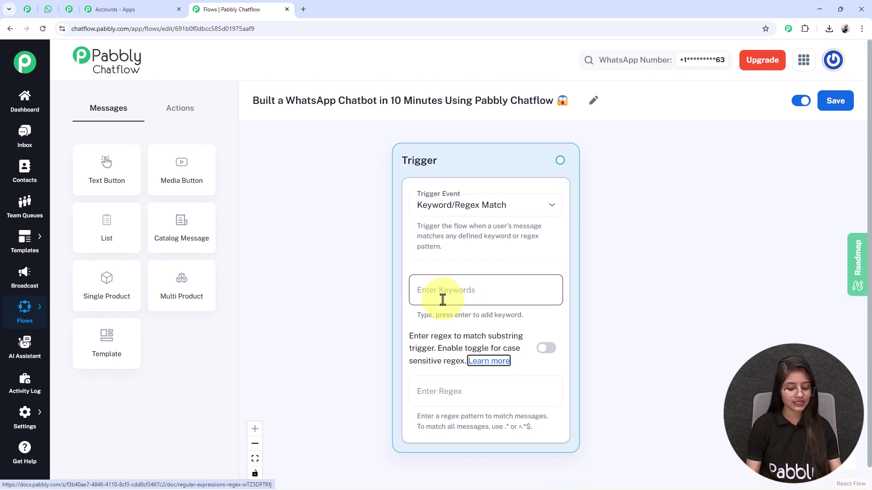
# Add Hi and Book Appointment as the trigger keywords.
pyautogui.click(440, 292)
pyautogui.write('Hi')
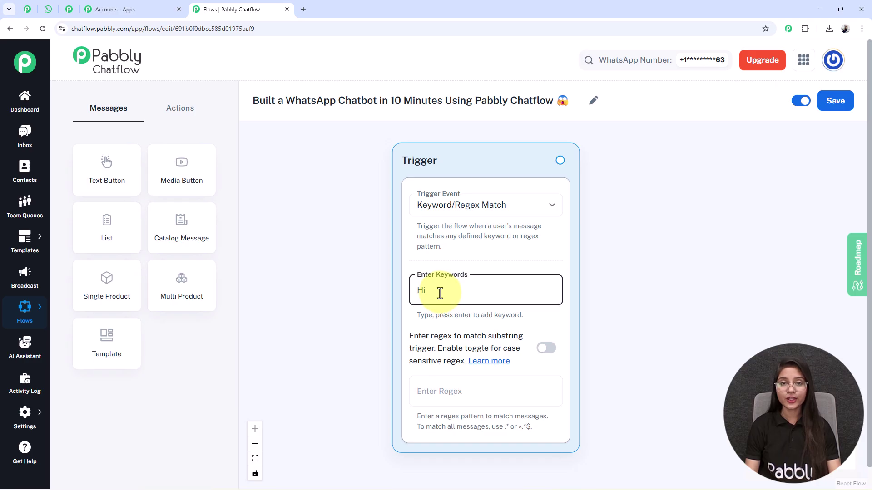
pyautogui.press('Return')
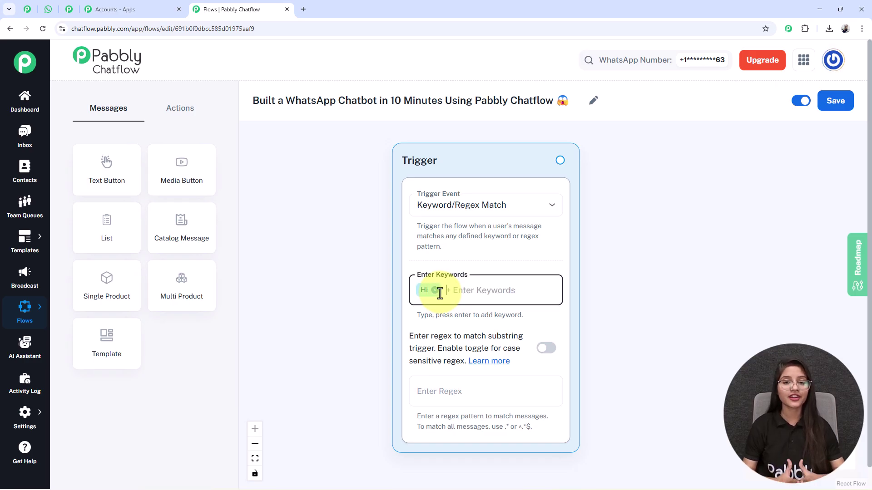
pyautogui.write('Book Appointment')
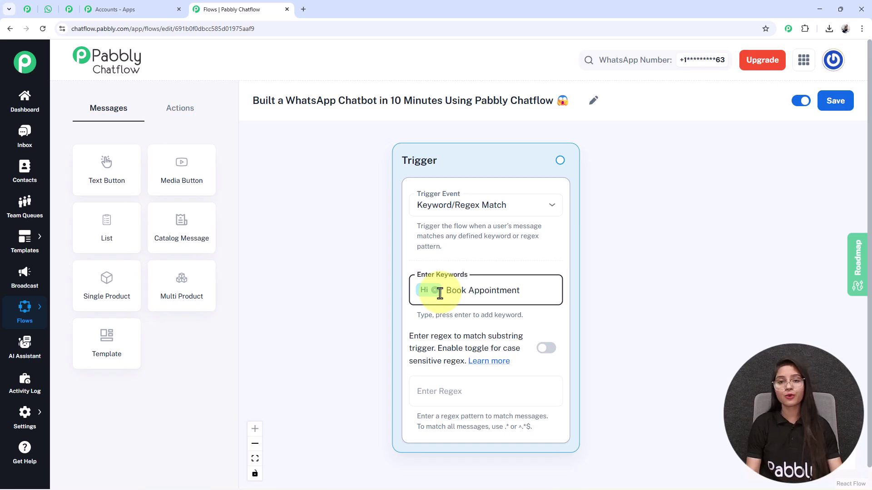
pyautogui.press('Return')
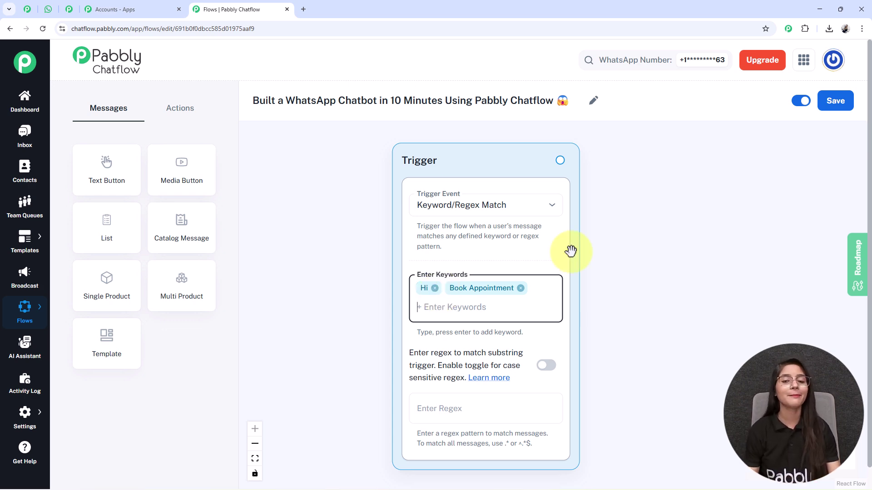
# Place a Text Button node beside the Trigger and paste in the welcome message text.
pyautogui.click(109, 177)
pyautogui.moveTo(109, 176); pyautogui.dragTo(636, 207)
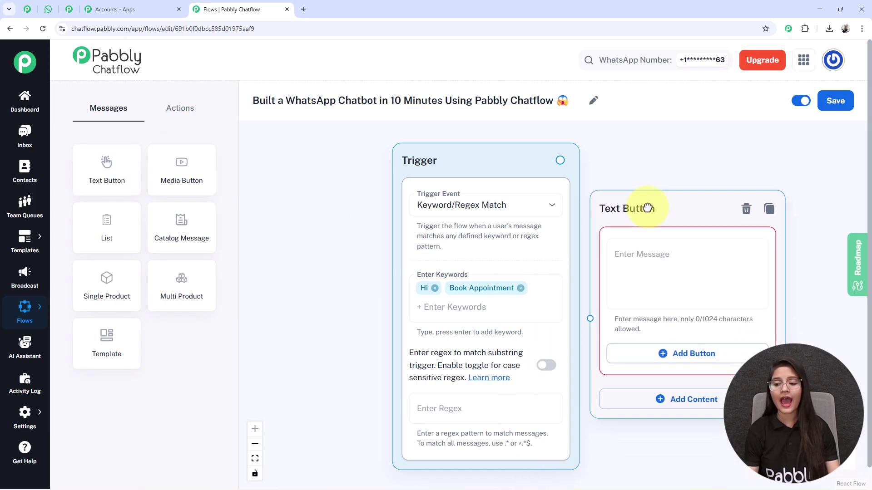
pyautogui.moveTo(725, 169); pyautogui.dragTo(548, 166)
pyautogui.moveTo(506, 198); pyautogui.dragTo(537, 183)
pyautogui.click(526, 263)
pyautogui.hotkey('ctrl', 'v')
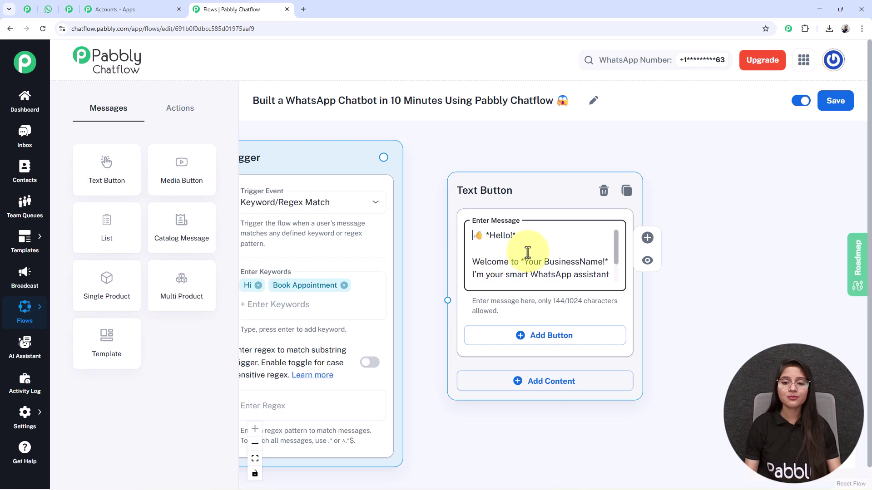
pyautogui.doubleClick(566, 265)
pyautogui.scroll(-2, 568, 255)
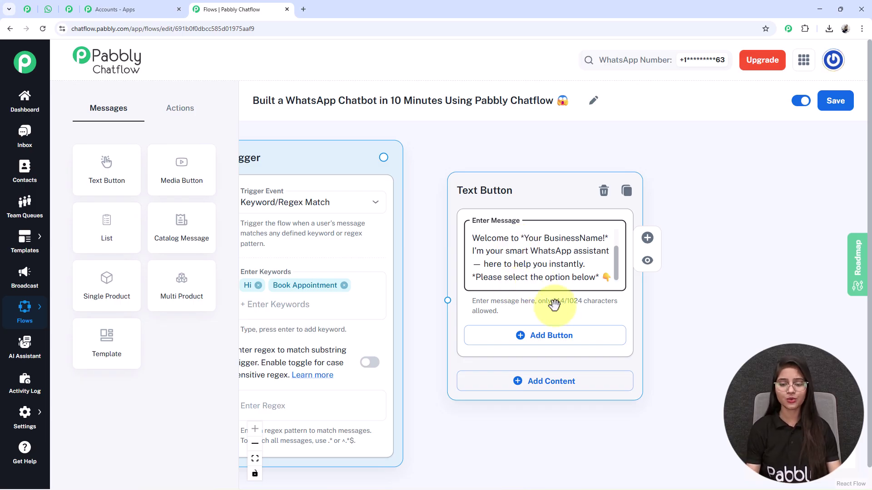
# Add two reply buttons labelled Book Appointment and Contact Support.
pyautogui.click(548, 344)
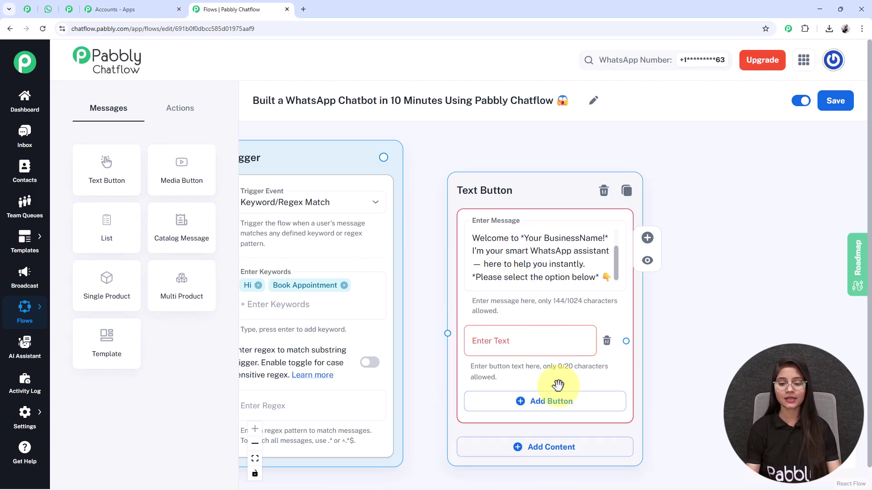
pyautogui.click(502, 407)
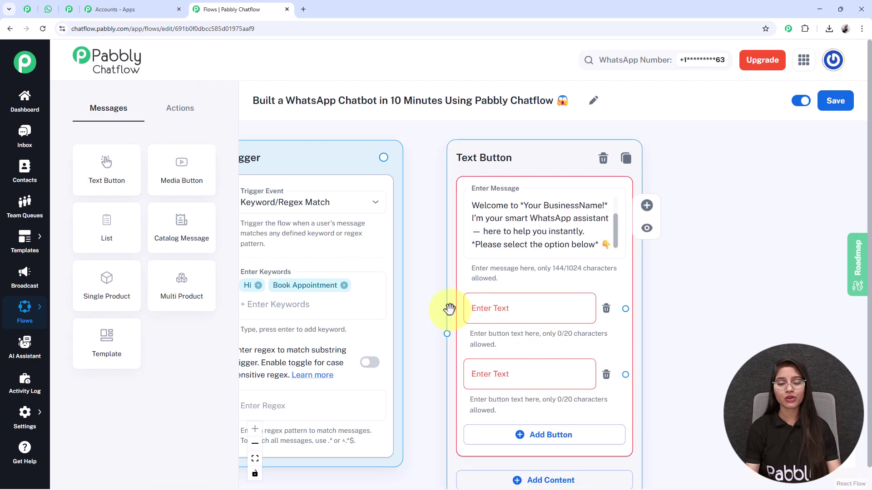
pyautogui.click(515, 303)
pyautogui.write('Book Appointment')
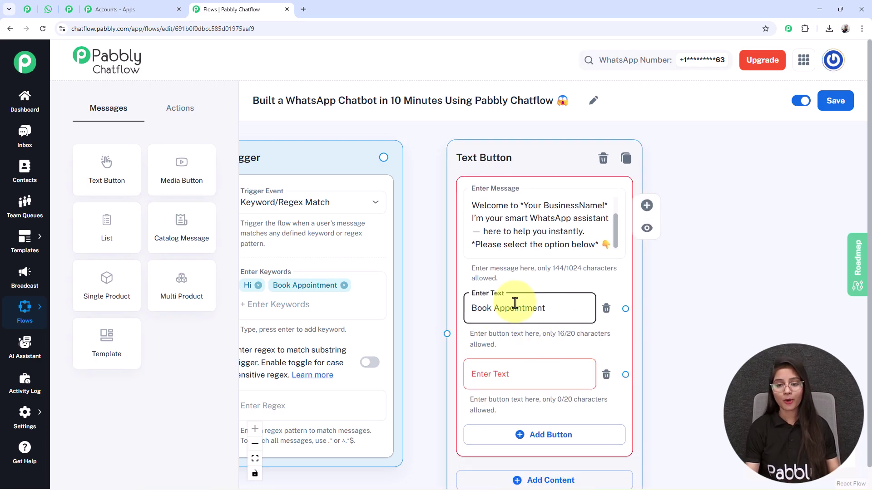
pyautogui.click(528, 372)
pyautogui.write('Contact Support')
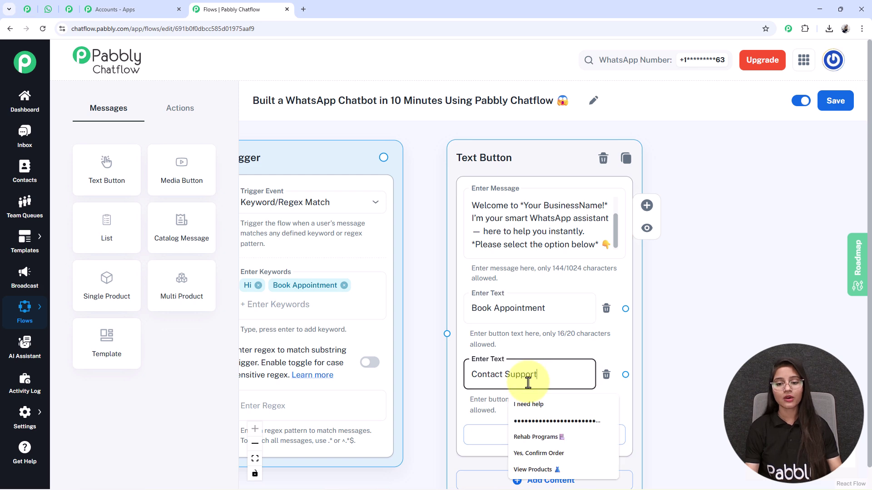
pyautogui.click(732, 312)
pyautogui.scroll(-2, 704, 336)
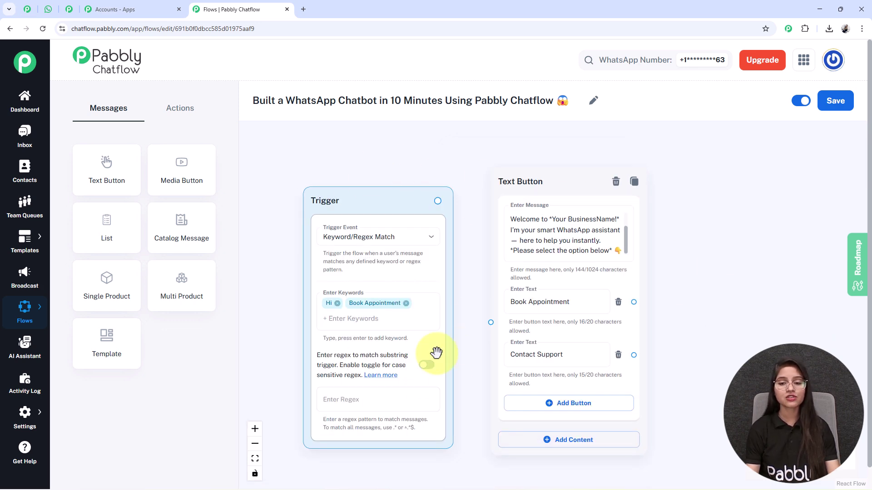
# Connect the Trigger node's output to the welcome Text Button node's input.
pyautogui.click(472, 248)
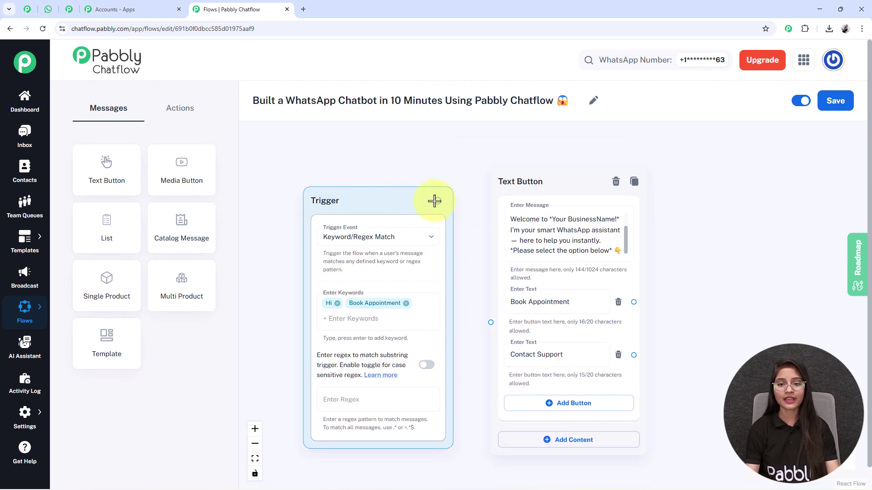
pyautogui.moveTo(438, 201); pyautogui.dragTo(486, 316)
pyautogui.click(486, 316)
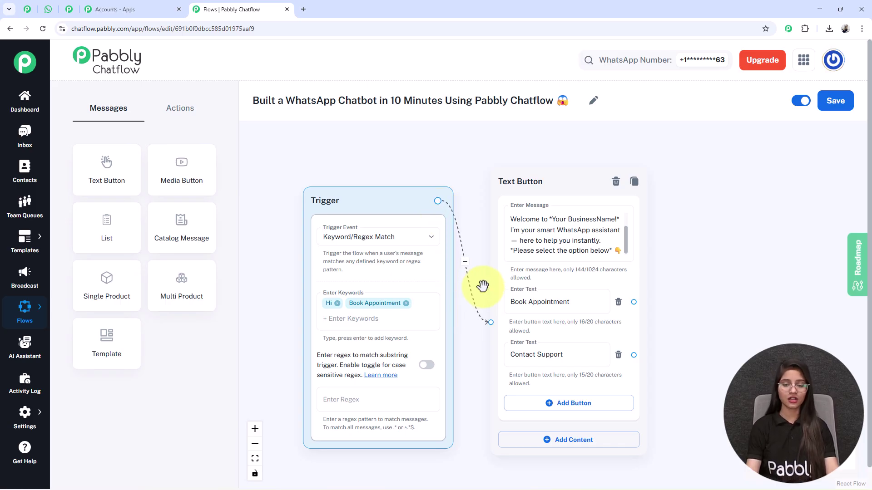
pyautogui.moveTo(710, 318); pyautogui.dragTo(656, 321)
pyautogui.scroll(3, 590, 281)
pyautogui.click(500, 239)
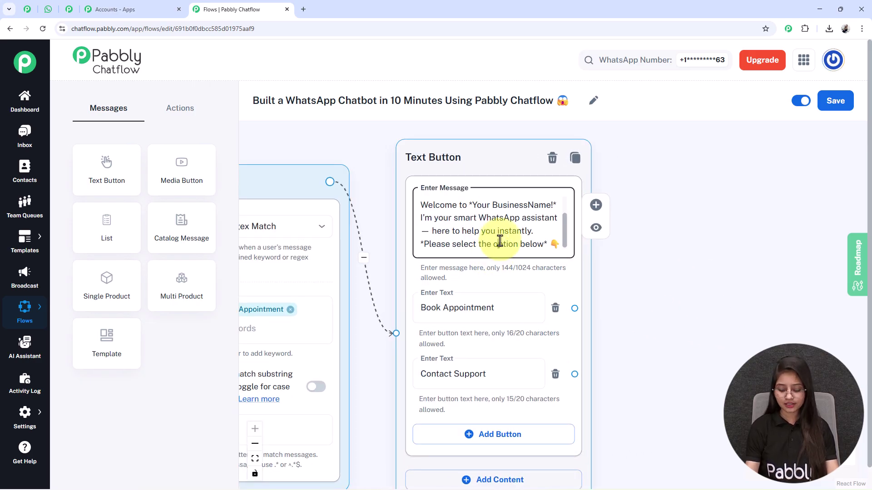
pyautogui.scroll(2, 500, 240)
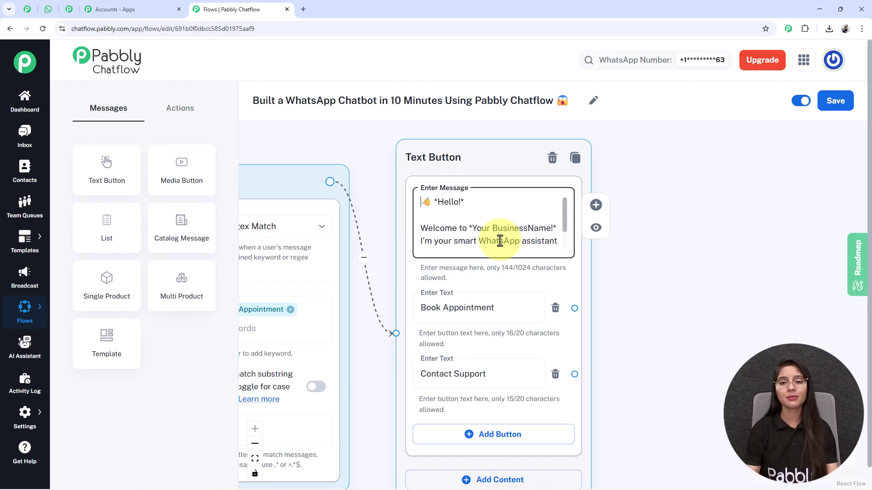
pyautogui.scroll(-4, 688, 302)
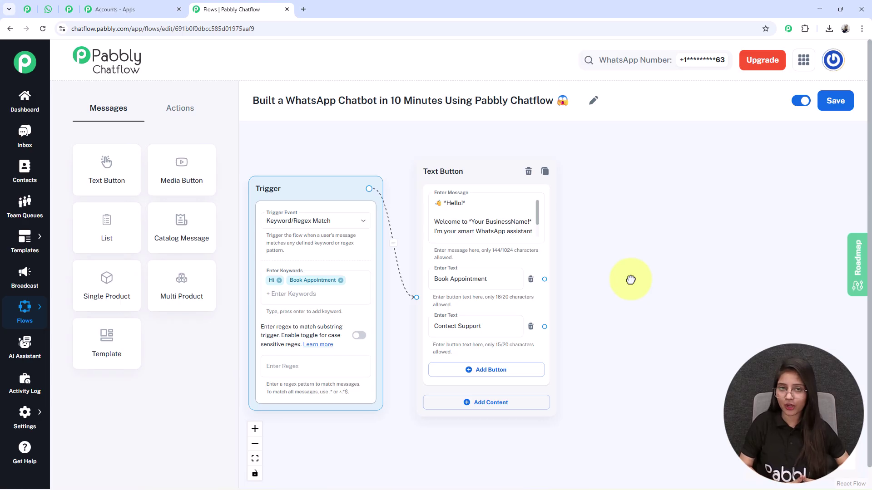
pyautogui.moveTo(521, 292)
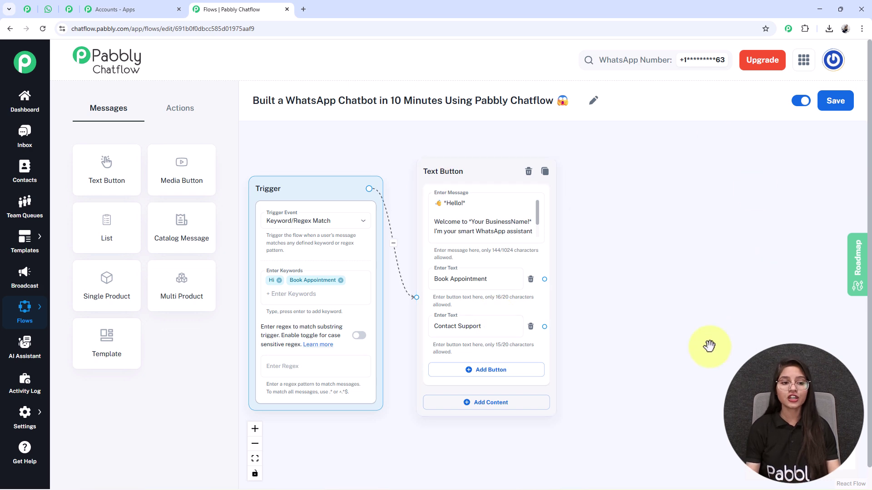
# Add a List message node and paste the service-selection prompt as its body.
pyautogui.moveTo(131, 239); pyautogui.dragTo(676, 165)
pyautogui.moveTo(778, 243); pyautogui.dragTo(626, 230)
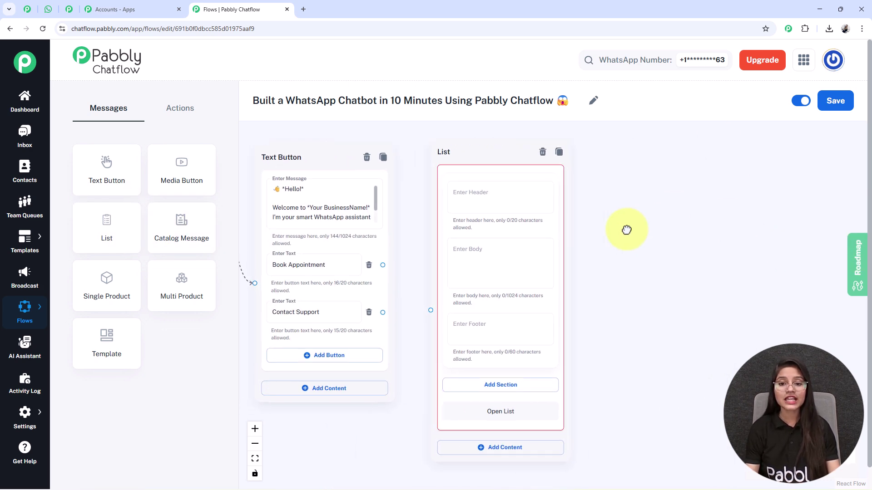
pyautogui.click(530, 282)
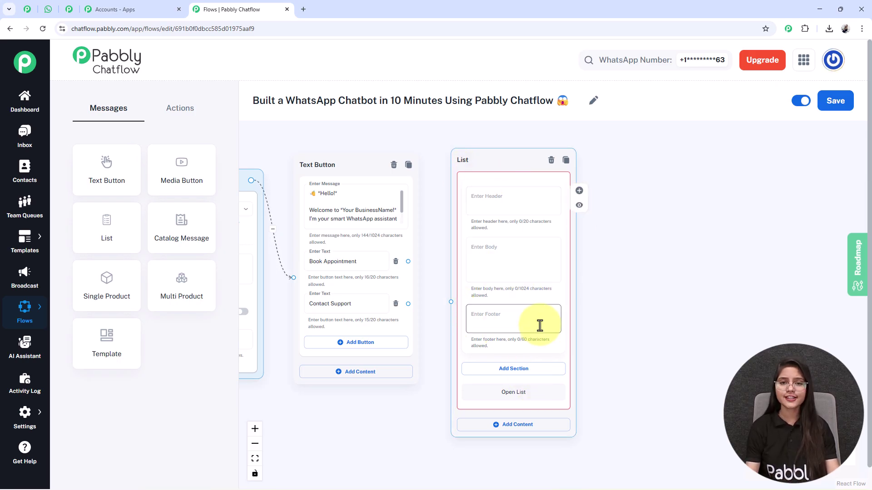
pyautogui.scroll(4, 539, 326)
pyautogui.moveTo(665, 295); pyautogui.dragTo(667, 334)
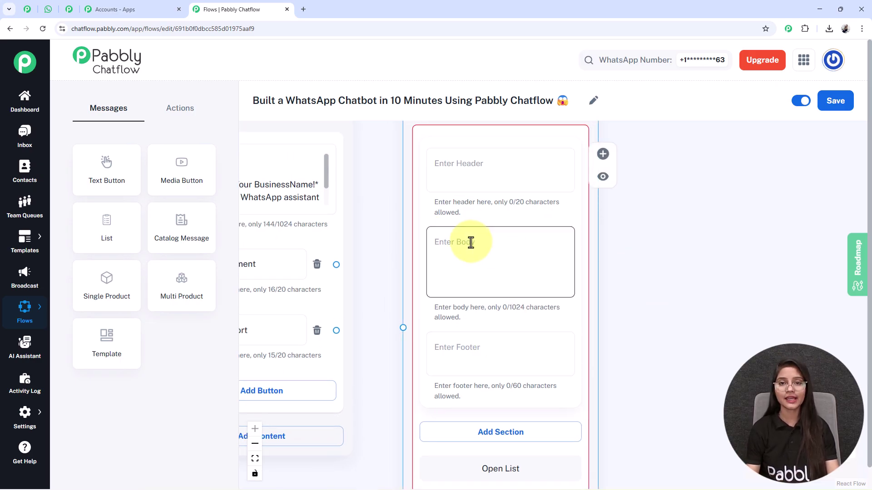
pyautogui.click(470, 243)
pyautogui.write('✨ Please select the service you want to book an appointment for:')
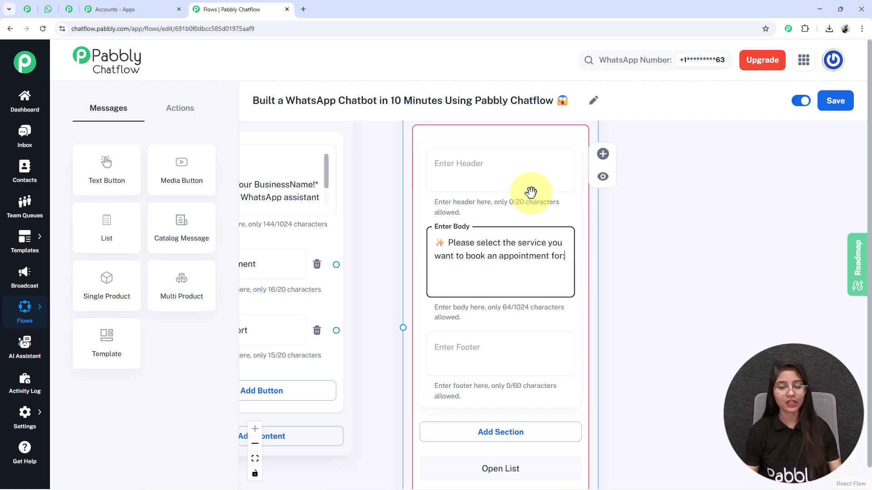
pyautogui.moveTo(716, 389); pyautogui.dragTo(696, 249)
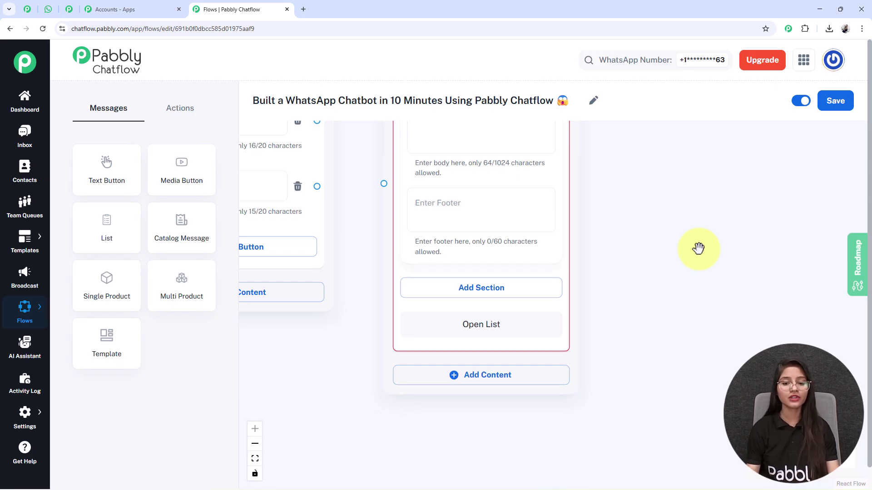
# Add a Service Types section with three items: Service 1, Service 2 and Service 3.
pyautogui.click(452, 291)
pyautogui.moveTo(645, 397); pyautogui.dragTo(660, 330)
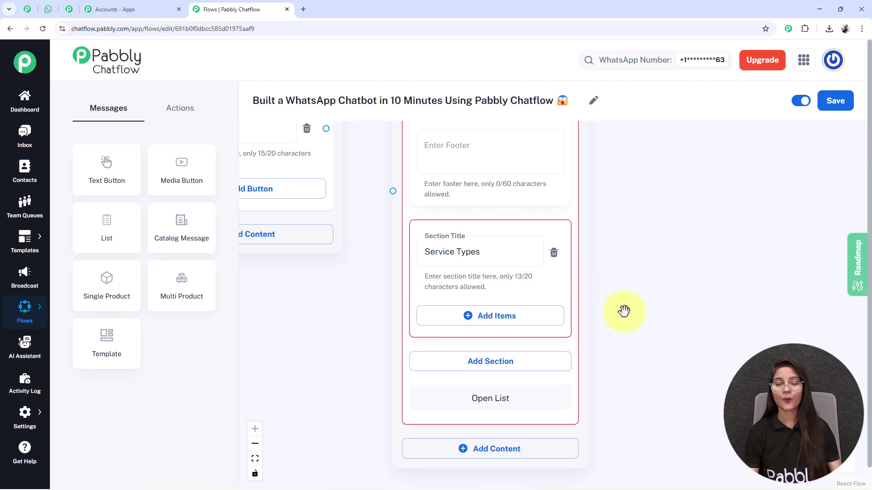
pyautogui.moveTo(694, 390); pyautogui.dragTo(694, 271)
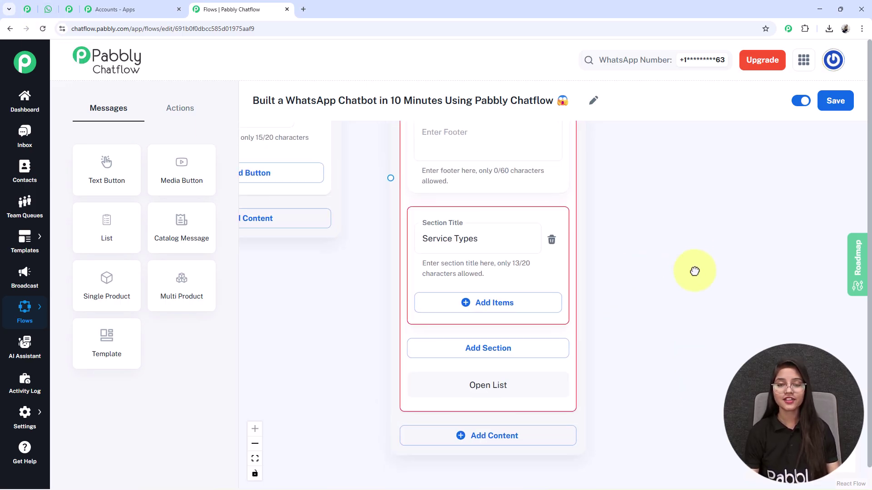
pyautogui.click(523, 314)
pyautogui.scroll(-3, 615, 302)
pyautogui.click(457, 341)
pyautogui.scroll(-2, 642, 397)
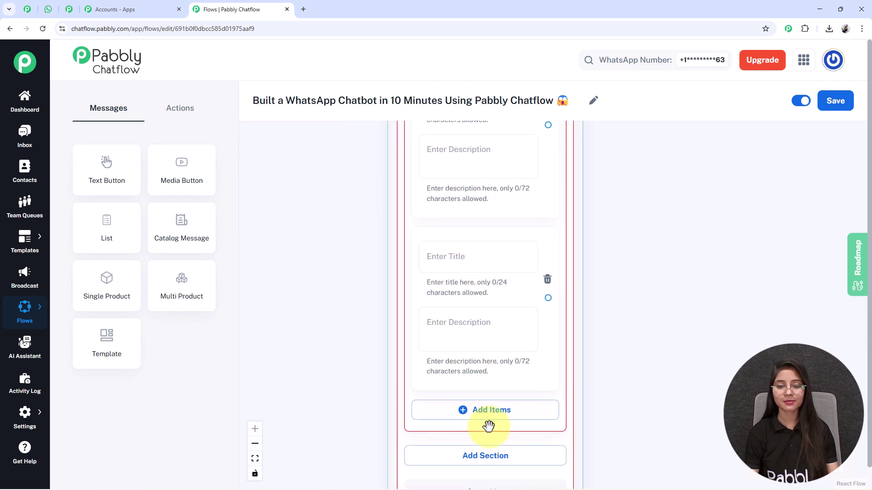
pyautogui.click(489, 420)
pyautogui.scroll(-3, 698, 297)
pyautogui.moveTo(699, 298); pyautogui.dragTo(598, 312)
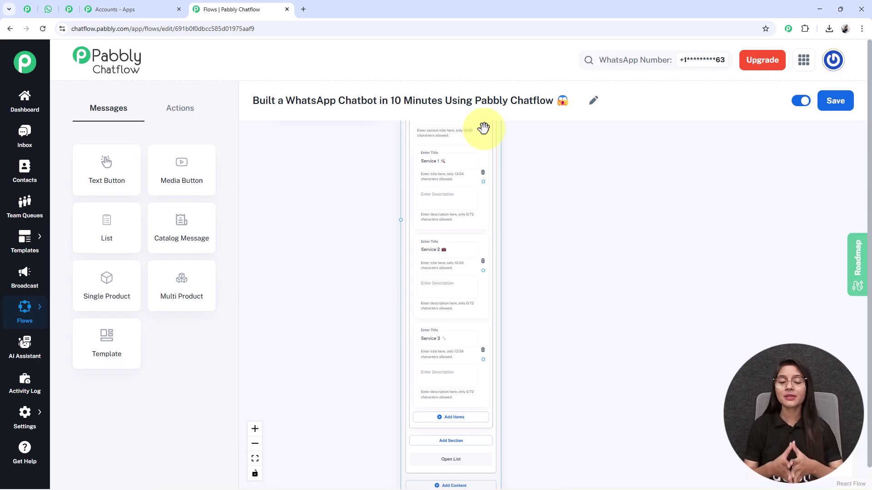
# Link the Book Appointment button's handle to the List node's input.
pyautogui.scroll(3, 506, 173)
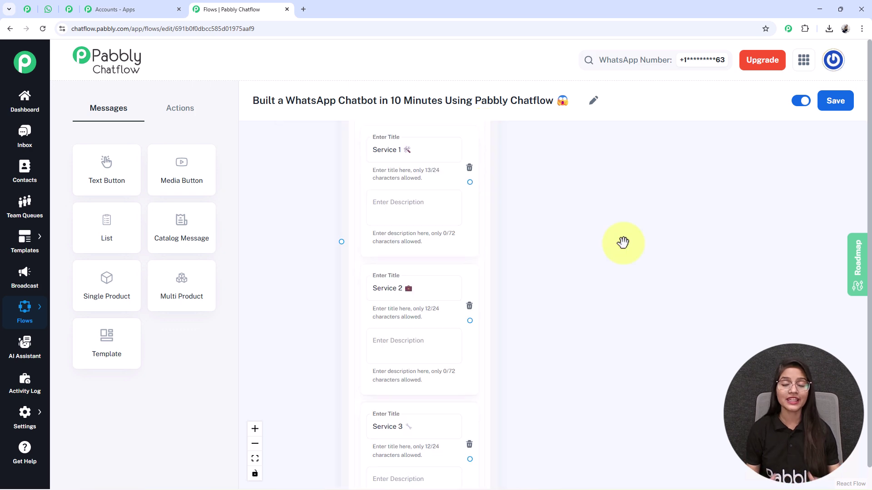
pyautogui.scroll(-3, 419, 286)
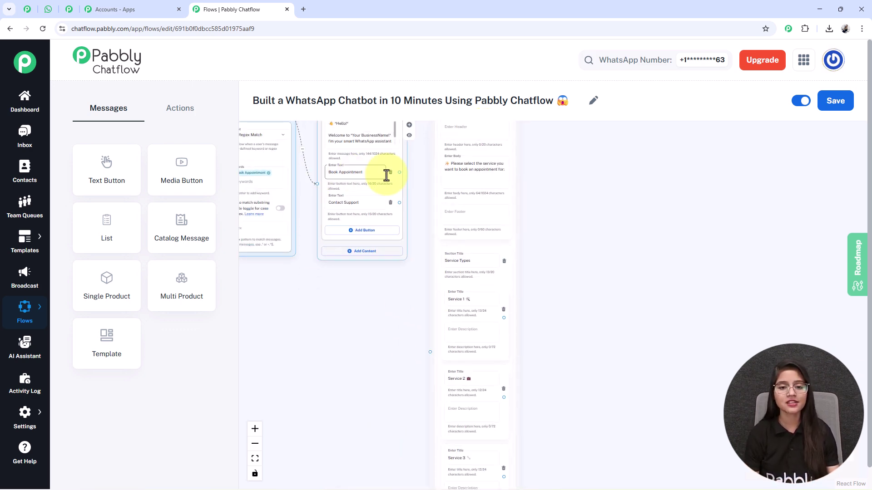
pyautogui.moveTo(397, 173)
pyautogui.mouseDown()
pyautogui.moveTo(415, 347)
pyautogui.moveTo(429, 351)
pyautogui.mouseUp()
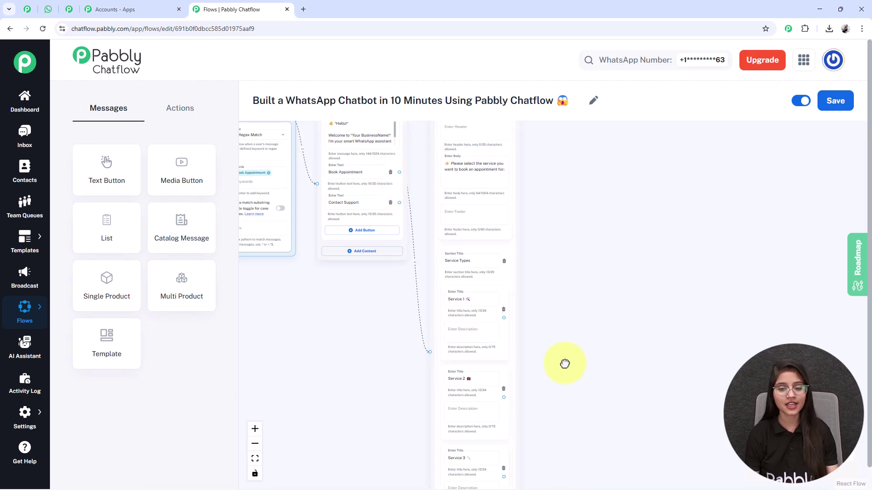
pyautogui.scroll(-5, 541, 272)
pyautogui.hscroll(-3, 526, 302)
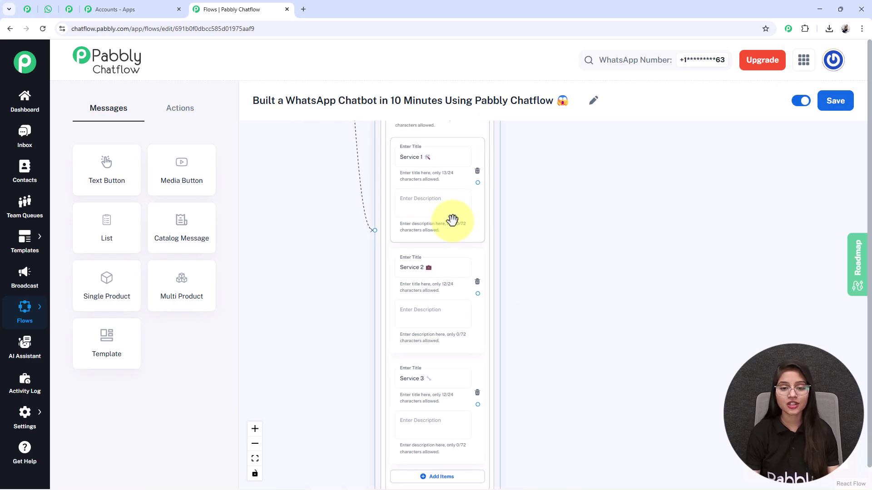
pyautogui.scroll(-5, 570, 352)
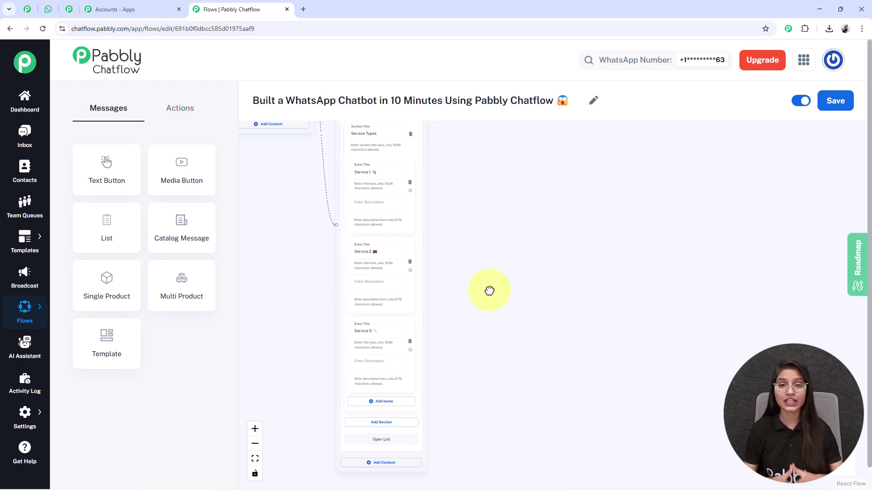
# Add a Set Custom Field action storing 'Service 1' in the ServiceType field.
pyautogui.click(183, 110)
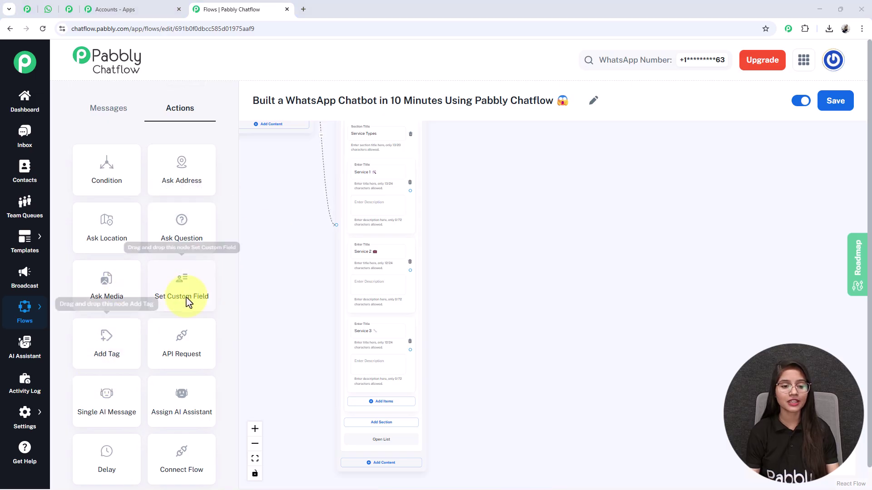
pyautogui.moveTo(244, 127); pyautogui.dragTo(537, 237)
pyautogui.scroll(3, 537, 237)
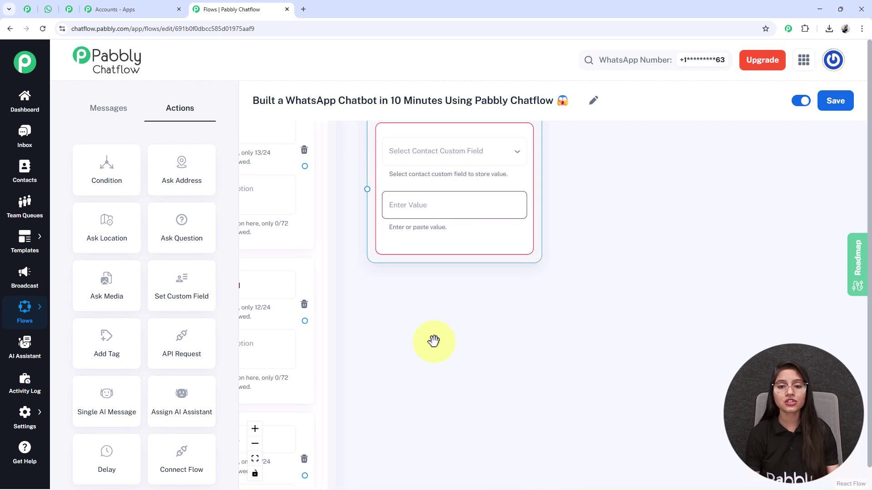
pyautogui.scroll(2, 432, 341)
pyautogui.click(590, 234)
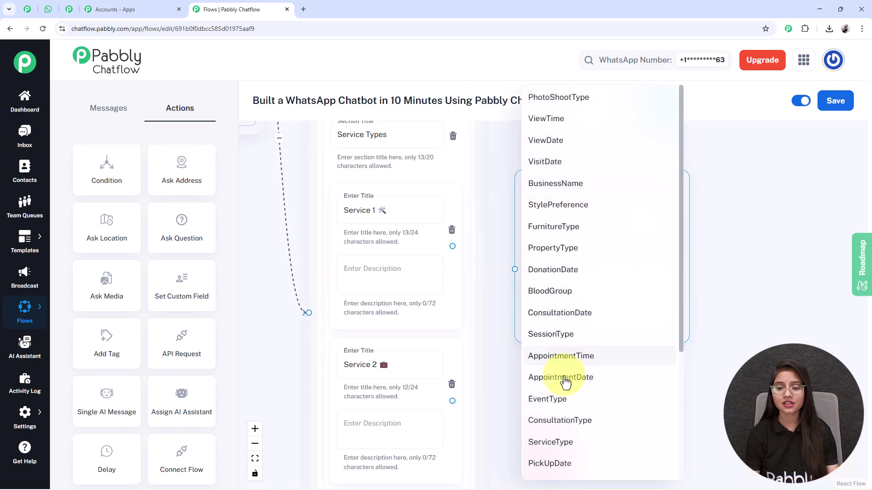
pyautogui.scroll(-3, 558, 356)
pyautogui.click(561, 306)
pyautogui.tripleClick(371, 215)
pyautogui.hotkey('ctrl', 'c')
pyautogui.click(589, 289)
pyautogui.hotkey('ctrl', 'v')
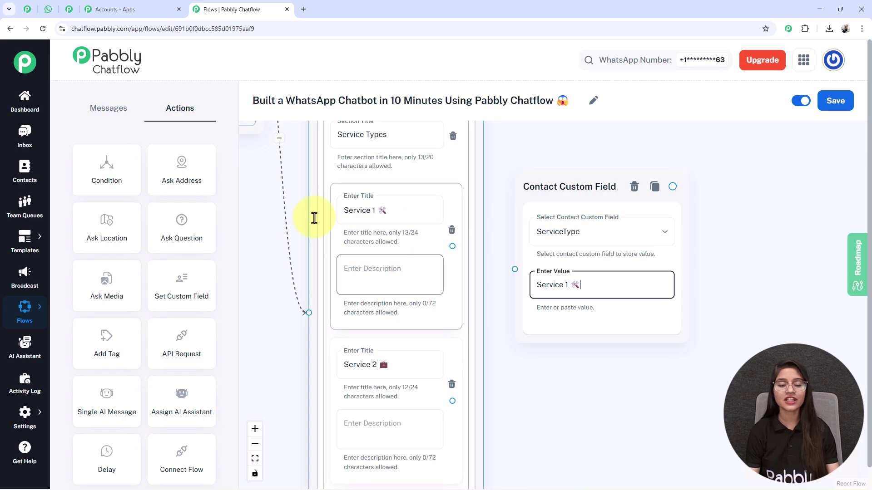
# Connect the Service 1 item to the custom field node and save the flow.
pyautogui.scroll(1, 495, 339)
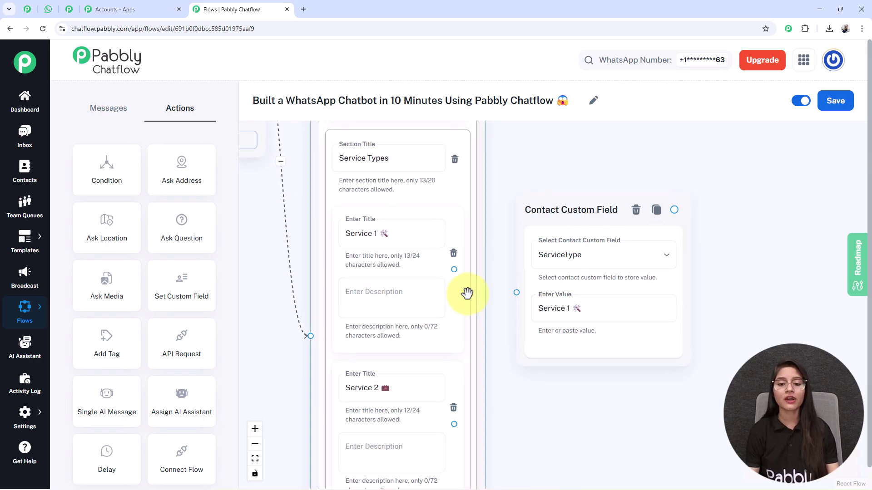
pyautogui.moveTo(453, 269); pyautogui.dragTo(517, 292)
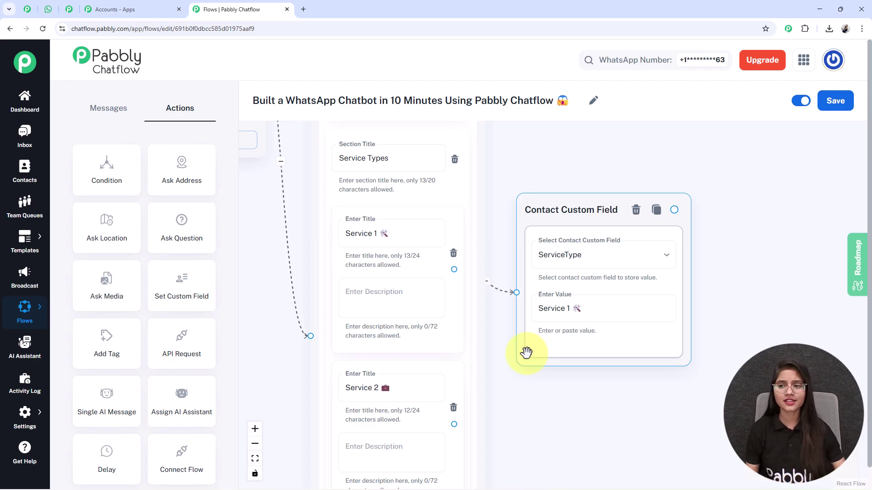
pyautogui.hotkey('ctrl', 's')
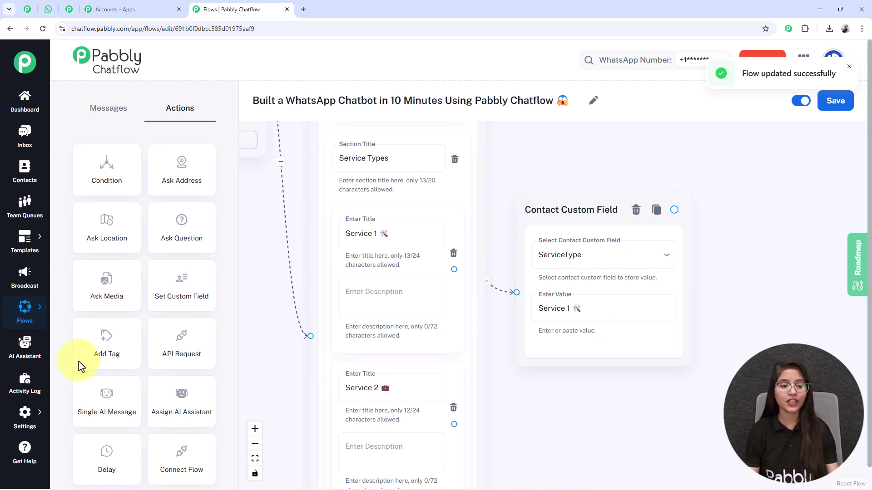
pyautogui.moveTo(23, 411)
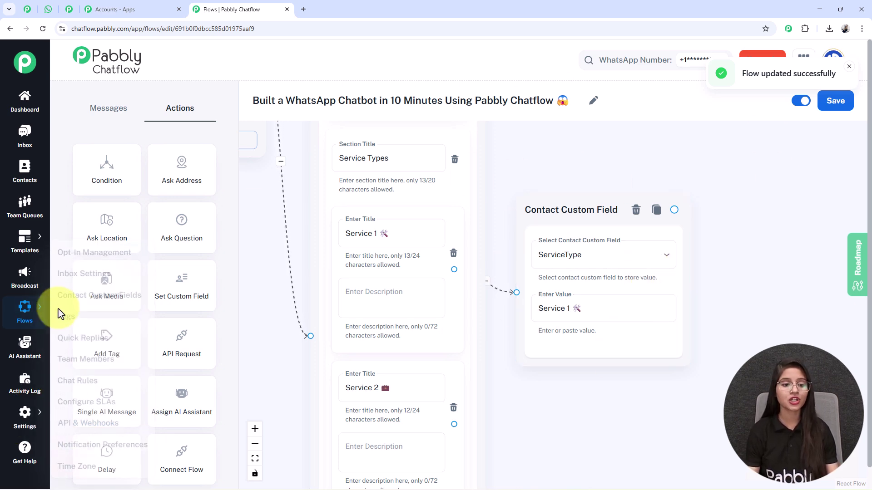
pyautogui.rightClick(90, 302)
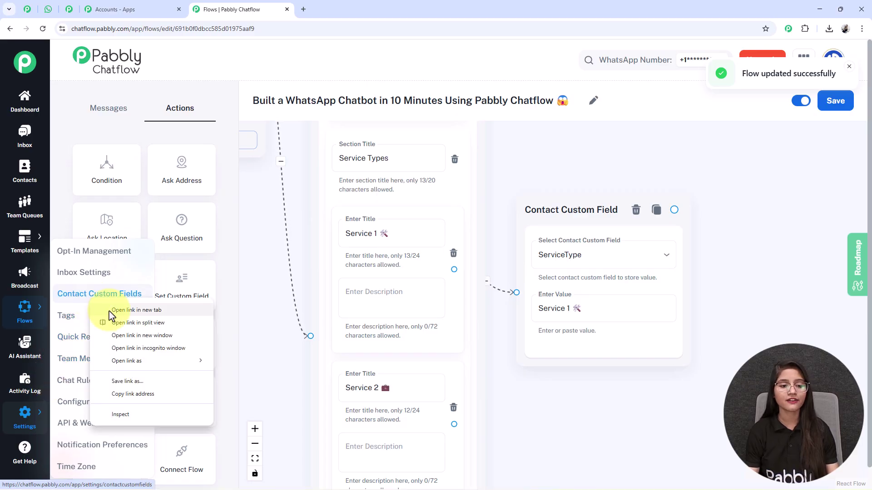
pyautogui.click(118, 311)
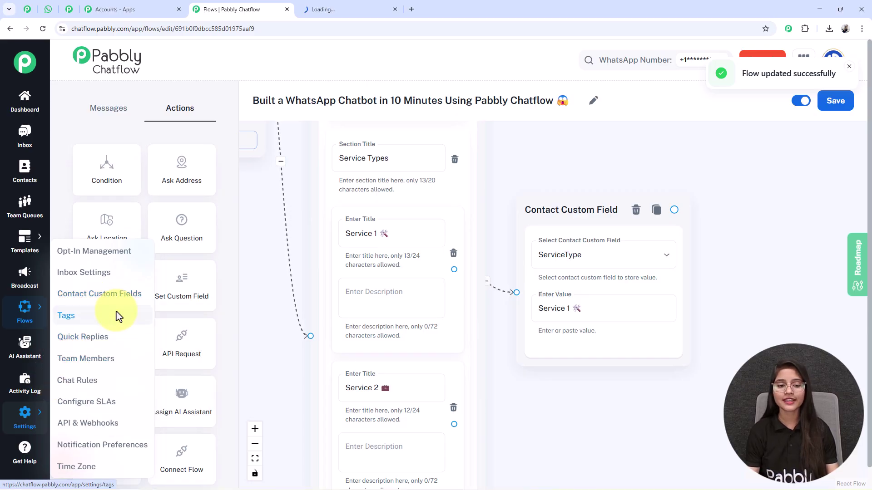
pyautogui.click(358, 8)
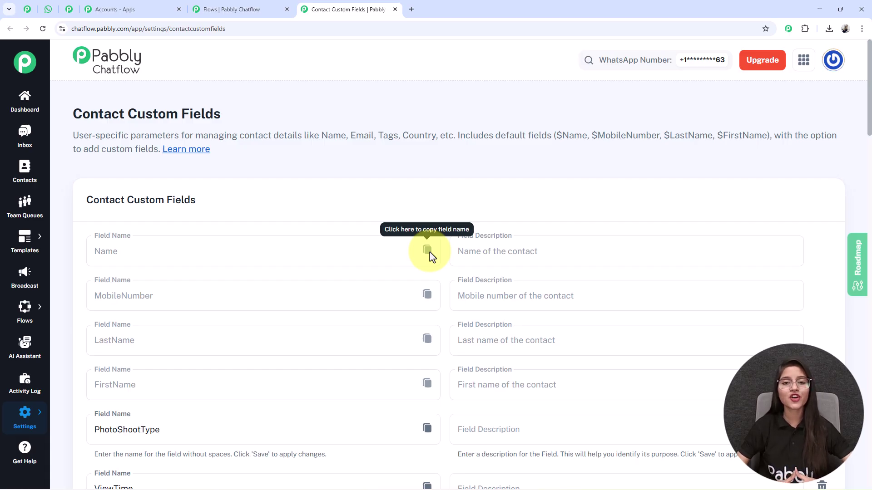
pyautogui.scroll(-2, 436, 218)
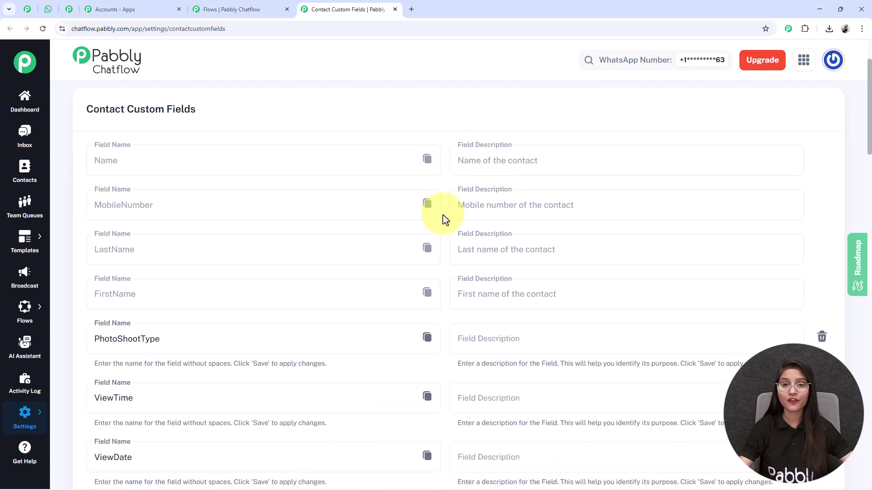
pyautogui.scroll(-10, 432, 188)
pyautogui.scroll(-4, 431, 188)
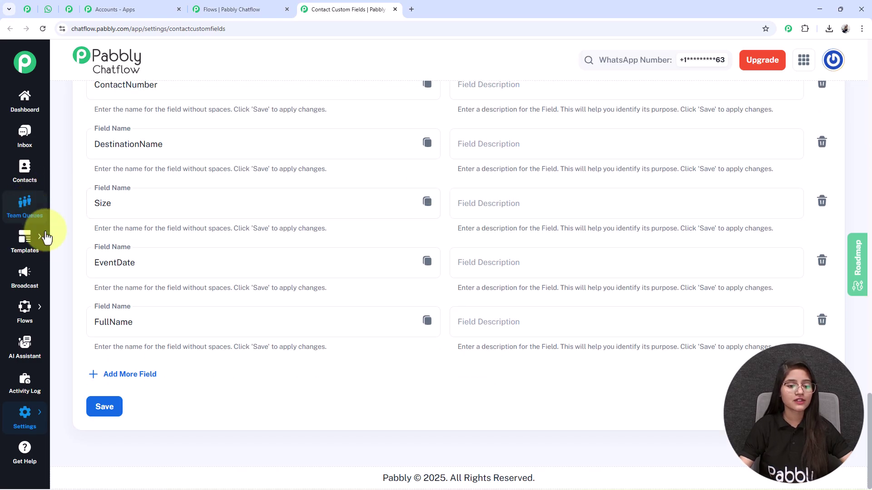
pyautogui.click(145, 382)
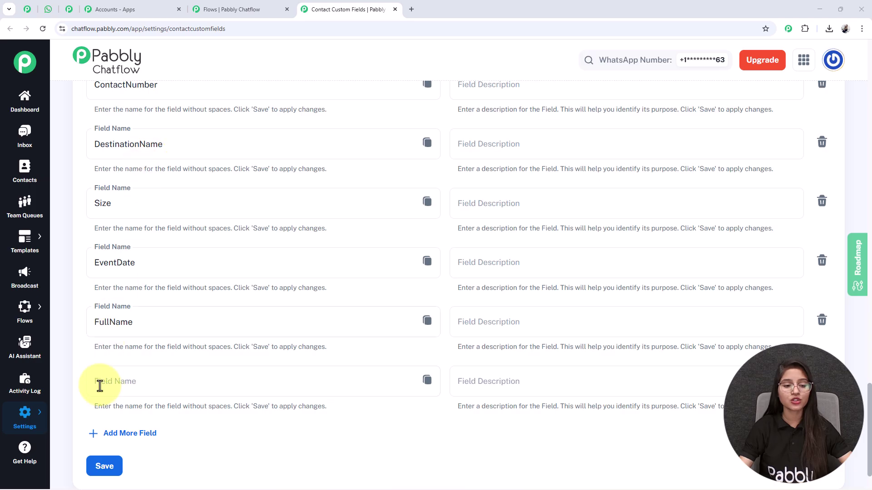
pyautogui.click(131, 391)
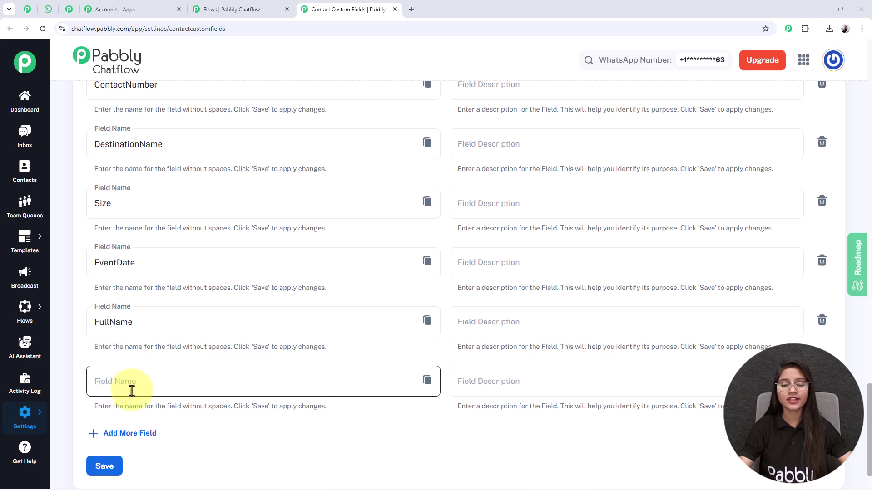
pyautogui.click(493, 383)
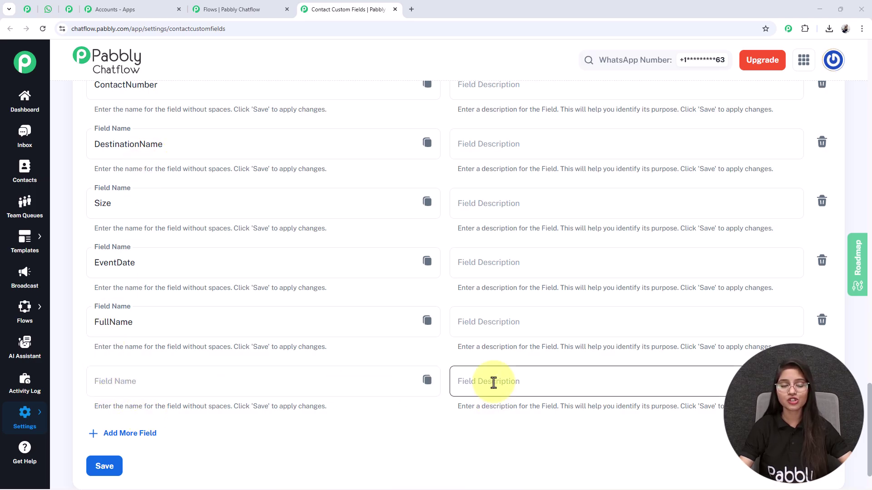
pyautogui.scroll(13, 494, 383)
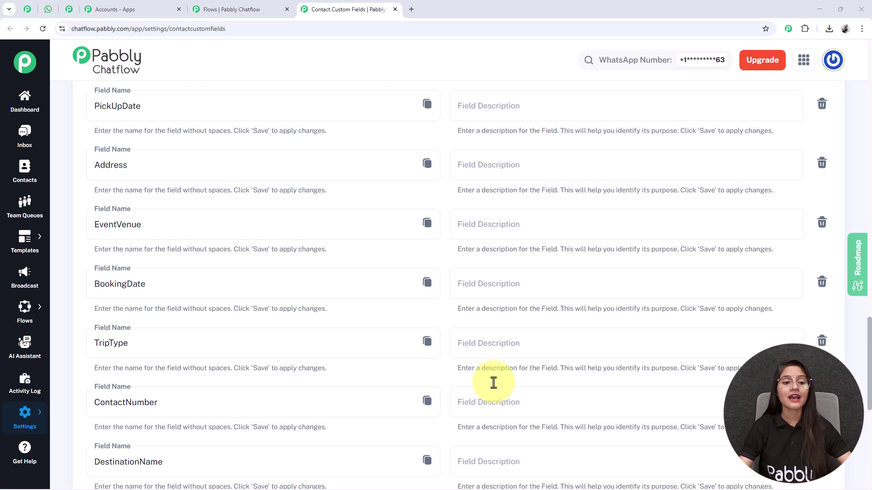
pyautogui.scroll(3, 263, 450)
pyautogui.scroll(-2, 193, 370)
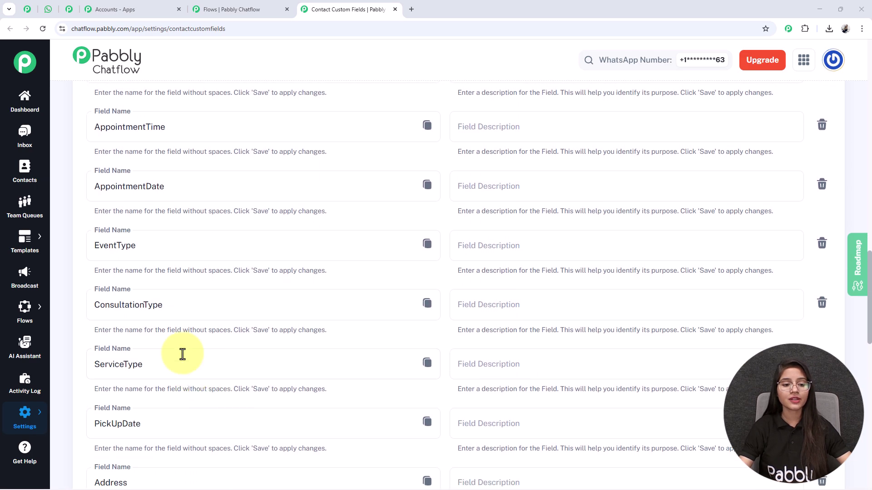
pyautogui.moveTo(171, 357); pyautogui.dragTo(87, 361)
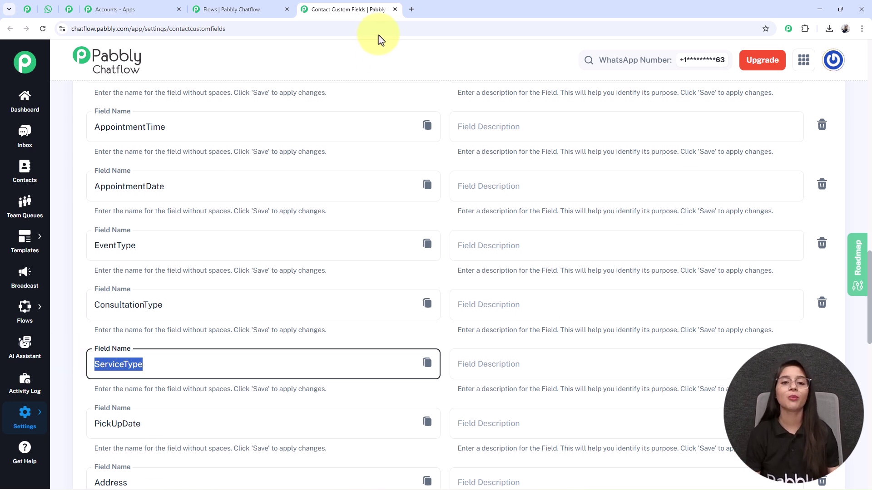
pyautogui.click(395, 9)
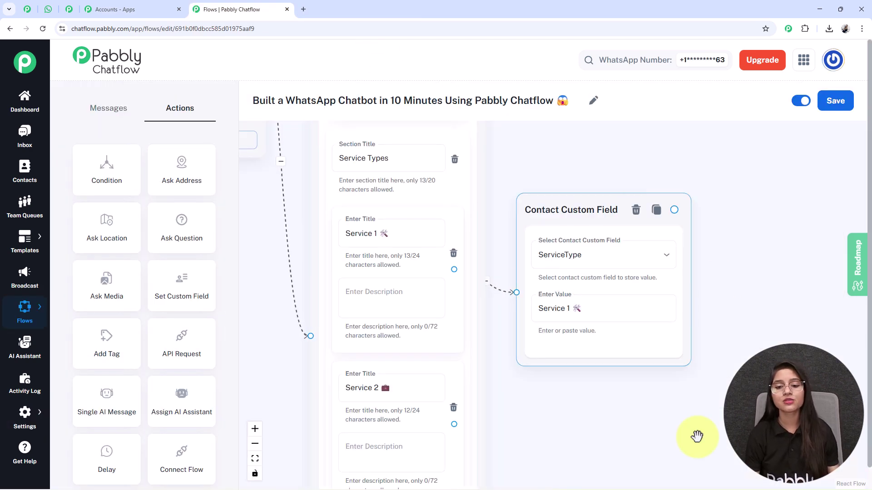
pyautogui.moveTo(641, 430); pyautogui.dragTo(624, 400)
pyautogui.scroll(-3, 624, 400)
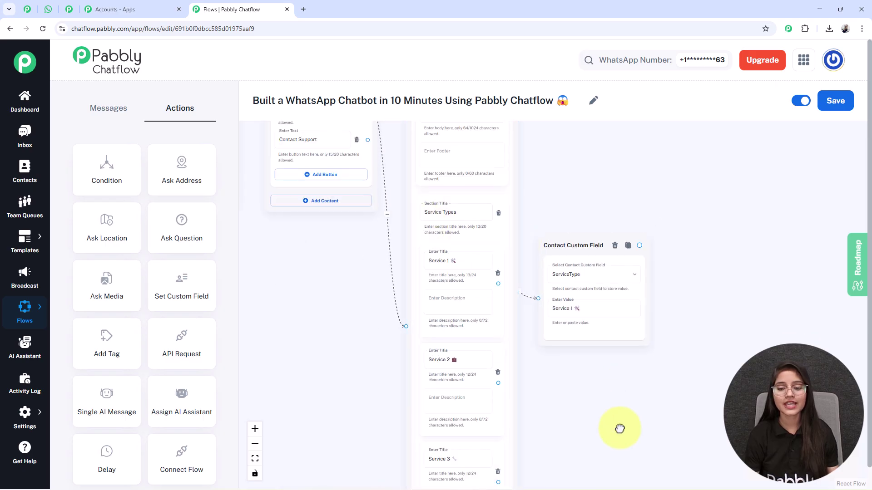
pyautogui.moveTo(530, 242); pyautogui.dragTo(535, 226)
pyautogui.moveTo(537, 411); pyautogui.dragTo(477, 281)
pyautogui.scroll(-2, 500, 370)
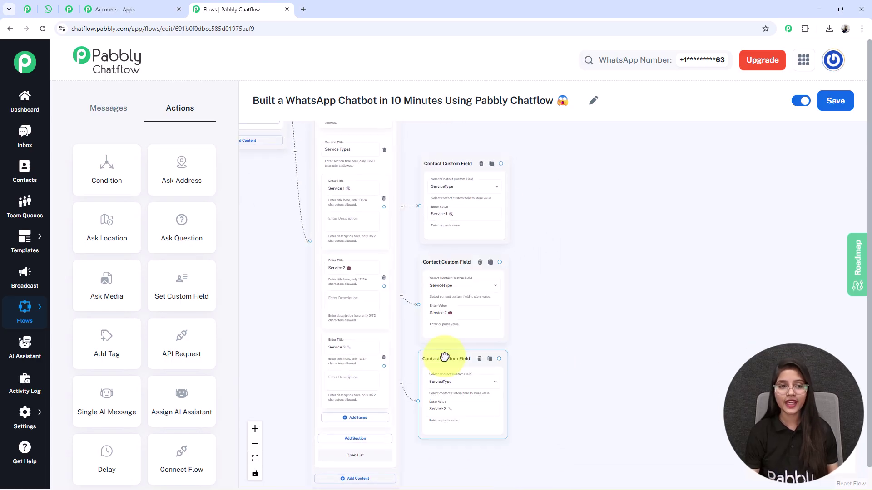
pyautogui.scroll(4, 521, 288)
pyautogui.click(432, 145)
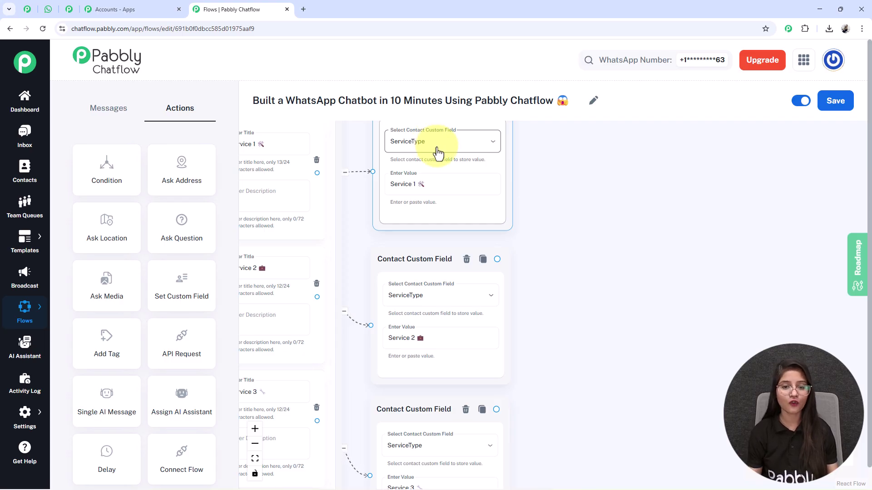
pyautogui.click(418, 339)
pyautogui.click(409, 448)
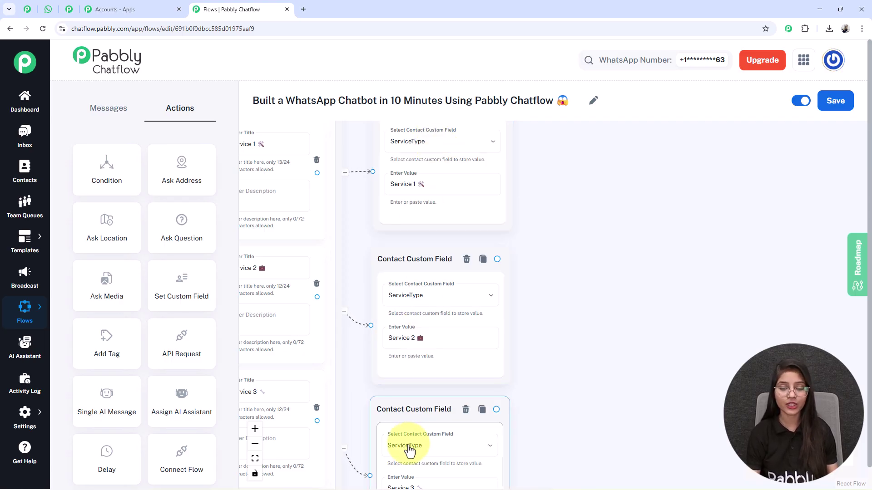
pyautogui.moveTo(535, 434); pyautogui.dragTo(553, 376)
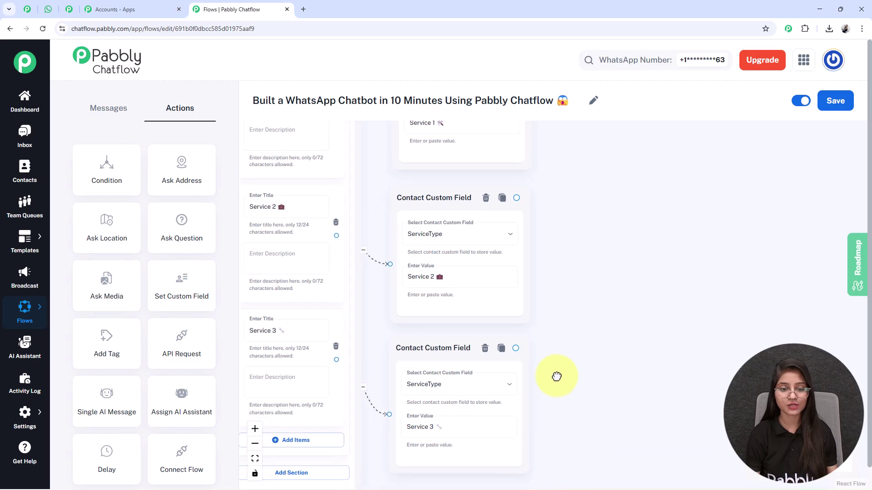
pyautogui.click(360, 370)
pyautogui.click(521, 313)
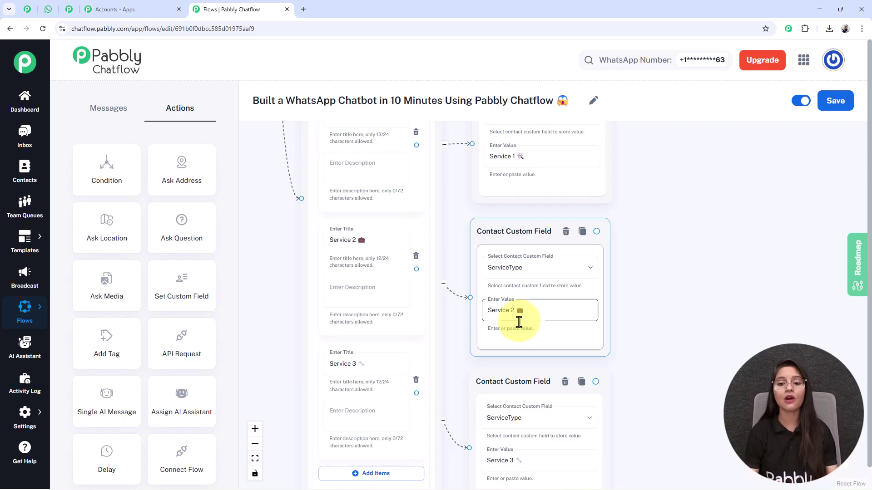
pyautogui.scroll(-3, 567, 308)
pyautogui.moveTo(573, 294); pyautogui.dragTo(554, 299)
pyautogui.click(465, 423)
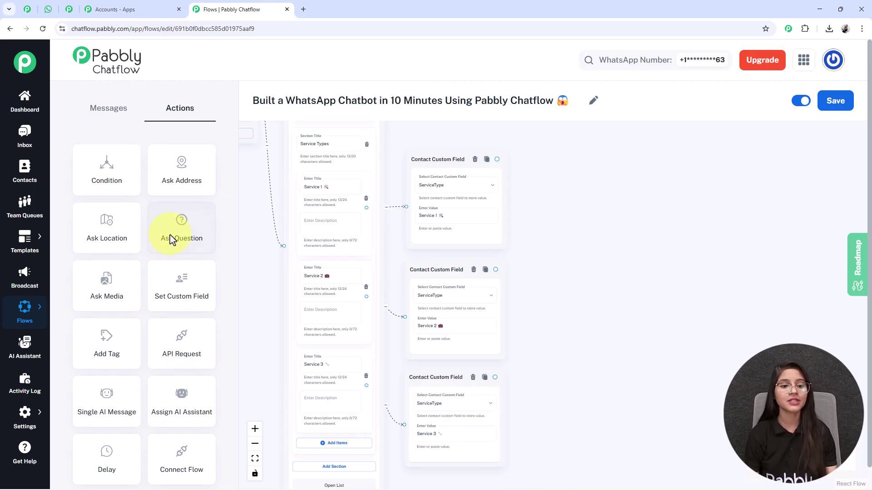
# Add an Ask Question node asking for the preferred date, saved to AppointmentDate in Date format.
pyautogui.scroll(-1, 231, 243)
pyautogui.moveTo(253, 245); pyautogui.dragTo(352, 347)
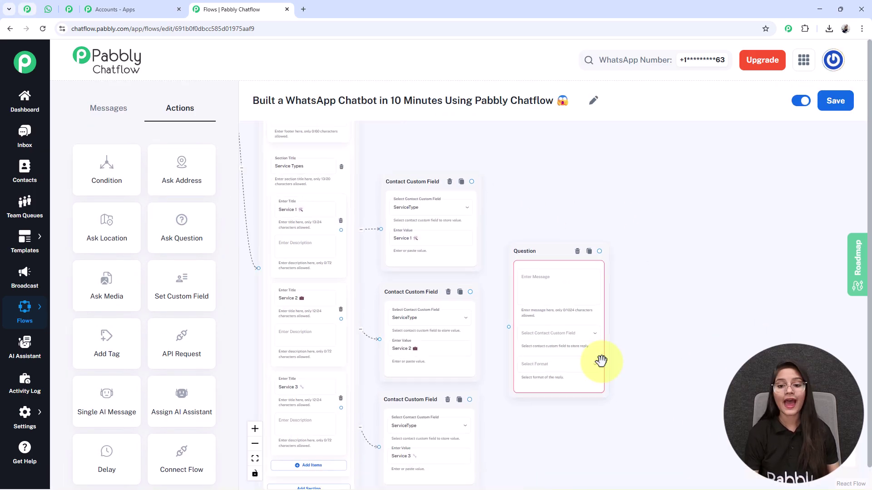
pyautogui.click(547, 290)
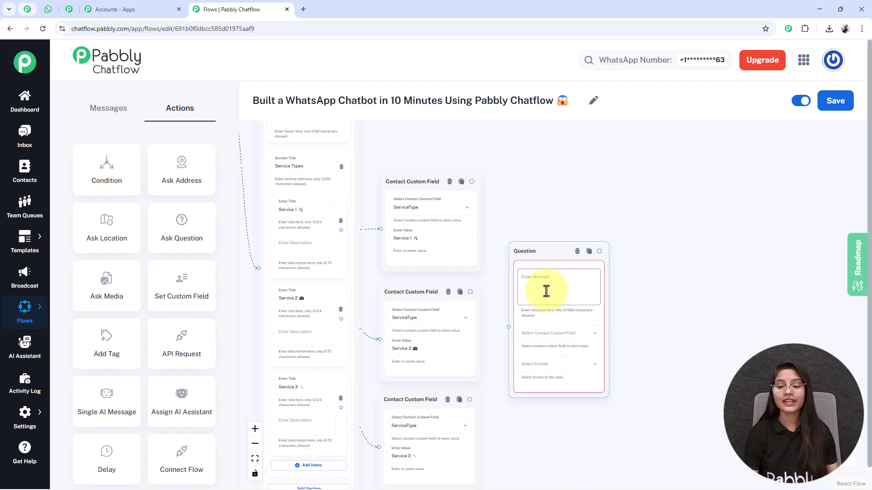
pyautogui.write('*Please share your preferred date for booking the appointment.* 📅')
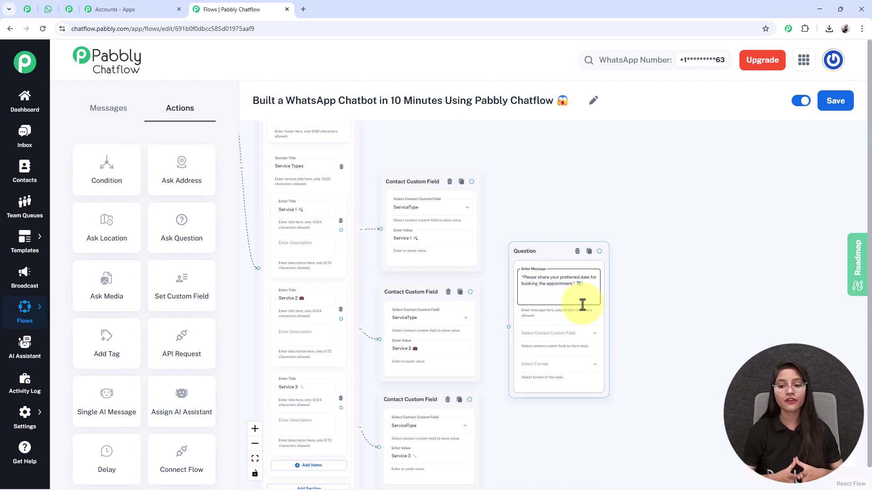
pyautogui.click(549, 337)
pyautogui.scroll(-2, 526, 372)
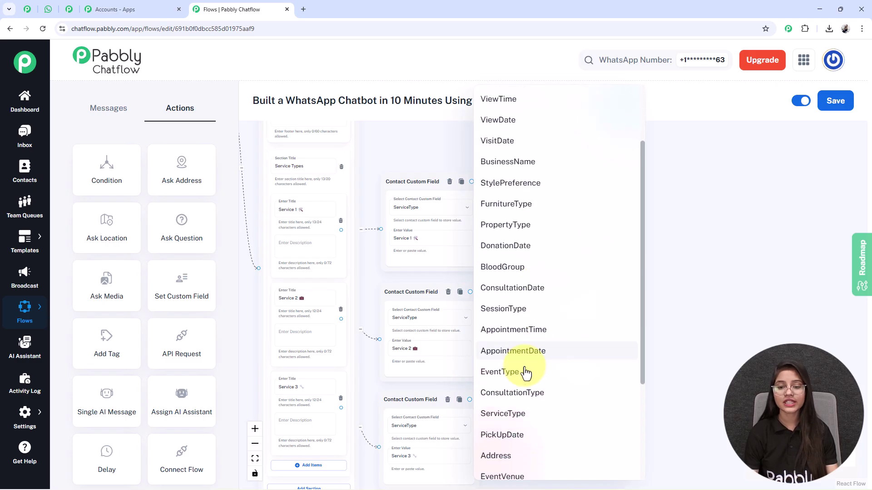
pyautogui.click(540, 352)
pyautogui.scroll(-2, 636, 389)
pyautogui.click(533, 312)
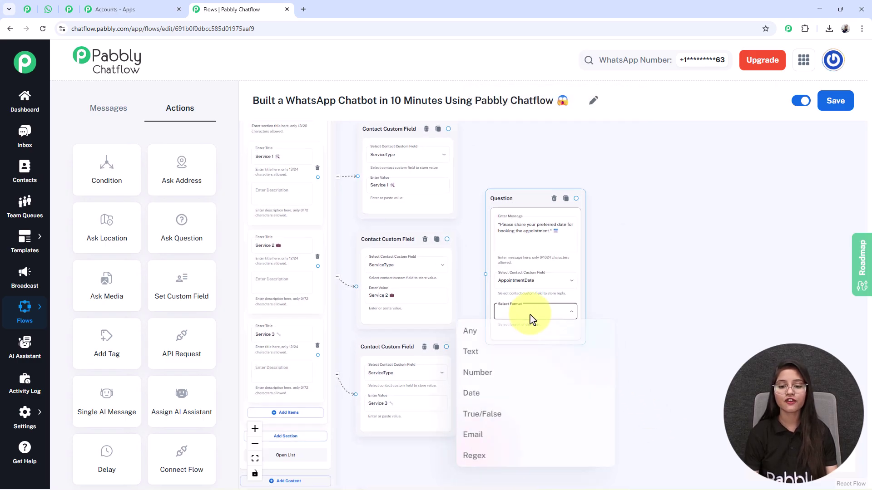
pyautogui.click(480, 399)
# Set the question's number of attempts to 0.
pyautogui.click(516, 341)
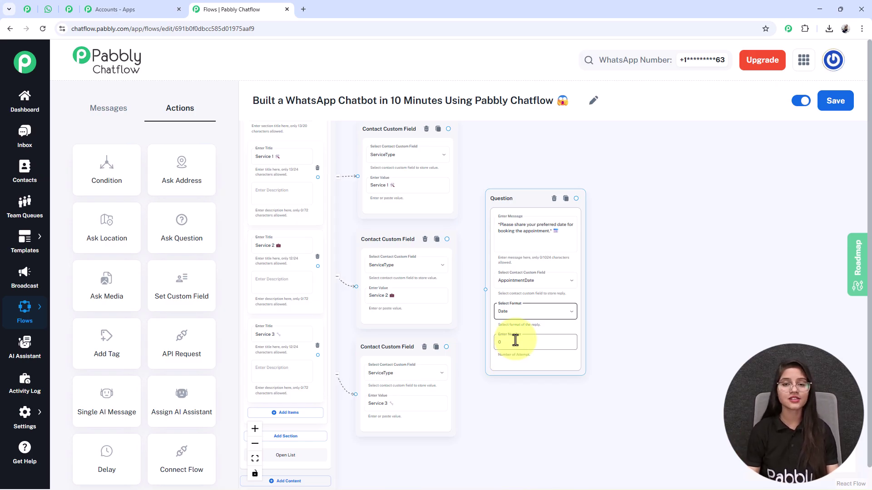
pyautogui.moveTo(509, 191); pyautogui.dragTo(507, 183)
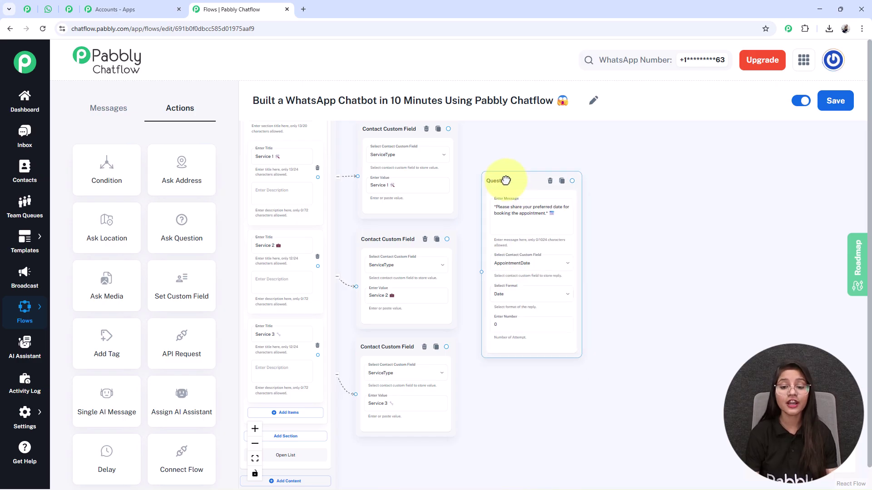
pyautogui.scroll(5, 509, 224)
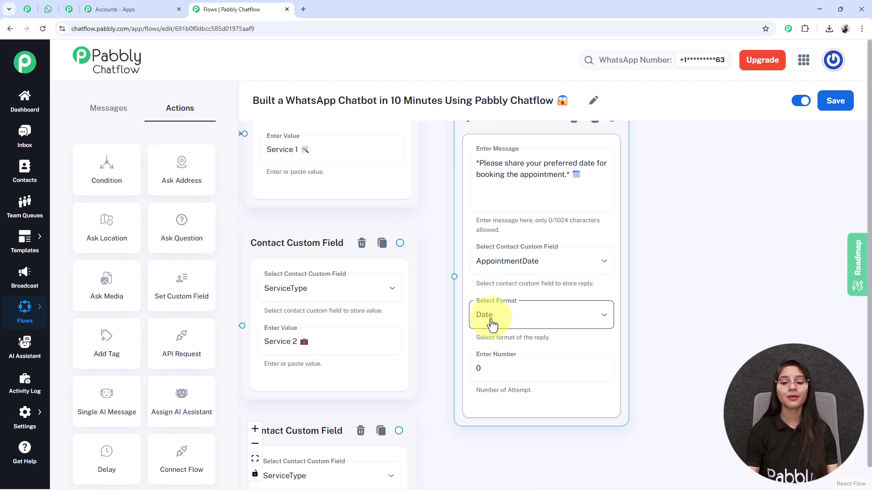
pyautogui.click(502, 363)
pyautogui.press('BackSpace')
pyautogui.write('1')
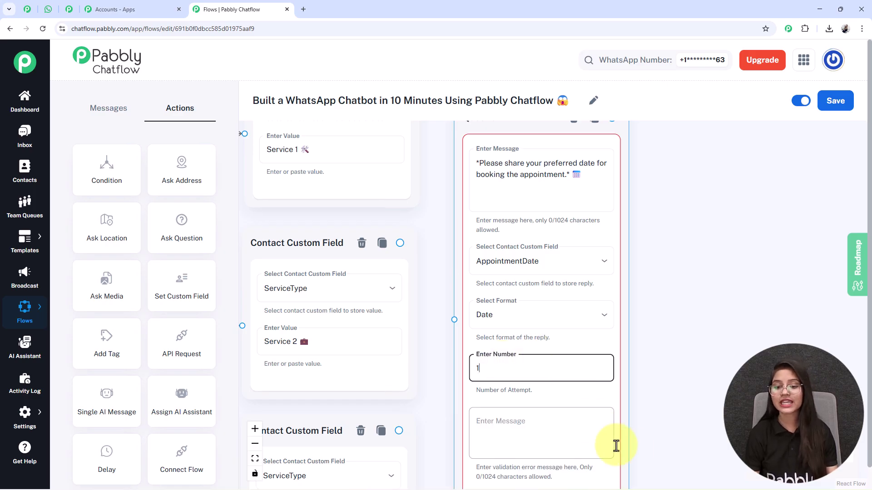
pyautogui.scroll(-2, 642, 382)
pyautogui.click(488, 383)
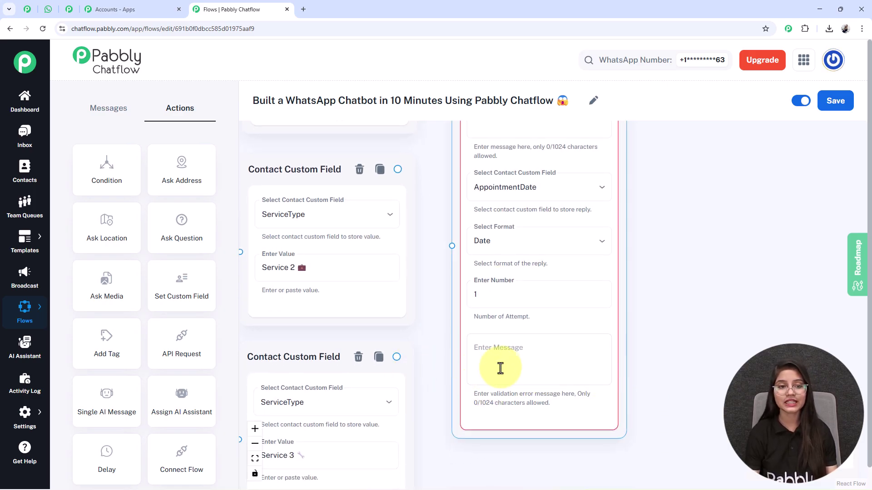
pyautogui.click(493, 301)
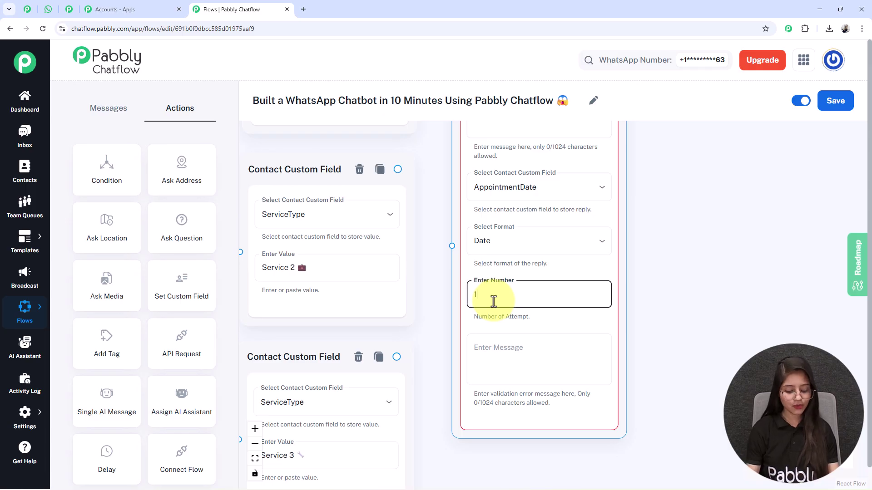
pyautogui.press('BackSpace')
pyautogui.write('0')
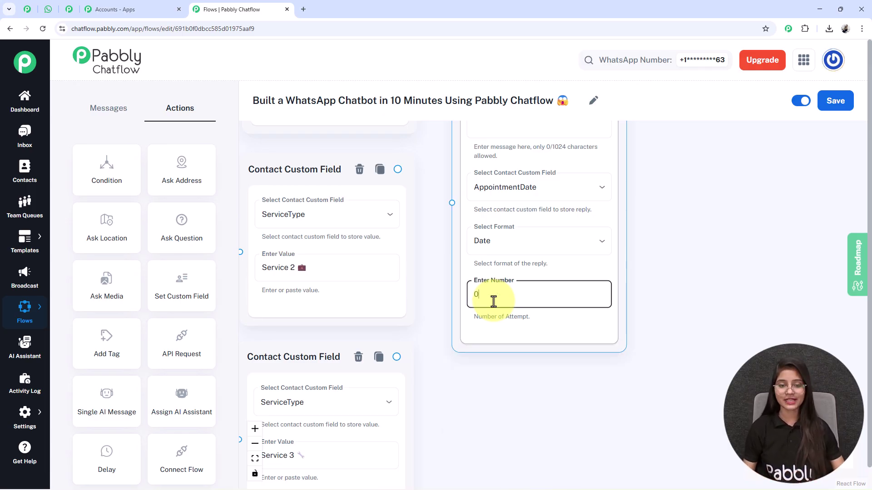
pyautogui.scroll(-3, 493, 301)
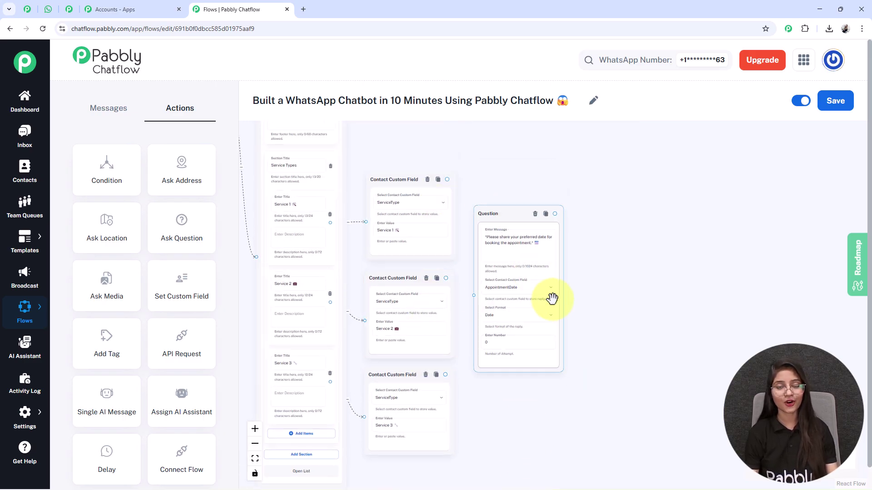
pyautogui.moveTo(452, 258); pyautogui.dragTo(352, 253)
pyautogui.scroll(3, 512, 317)
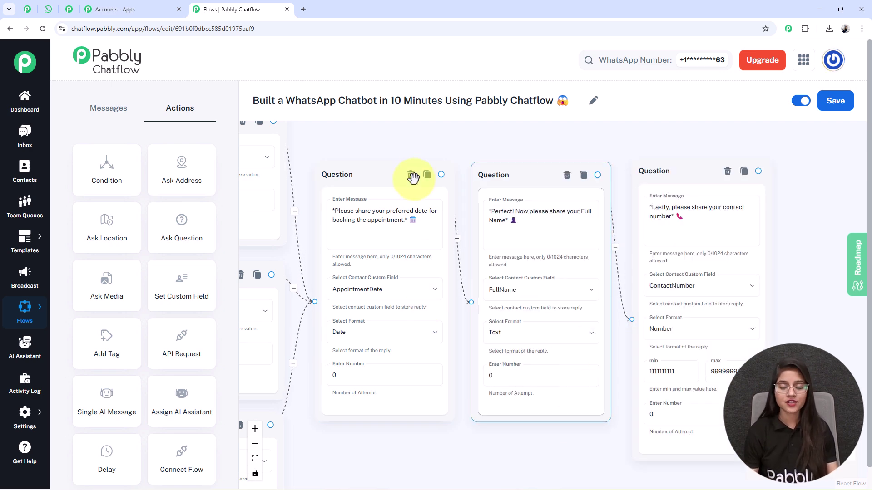
pyautogui.moveTo(537, 464); pyautogui.dragTo(482, 438)
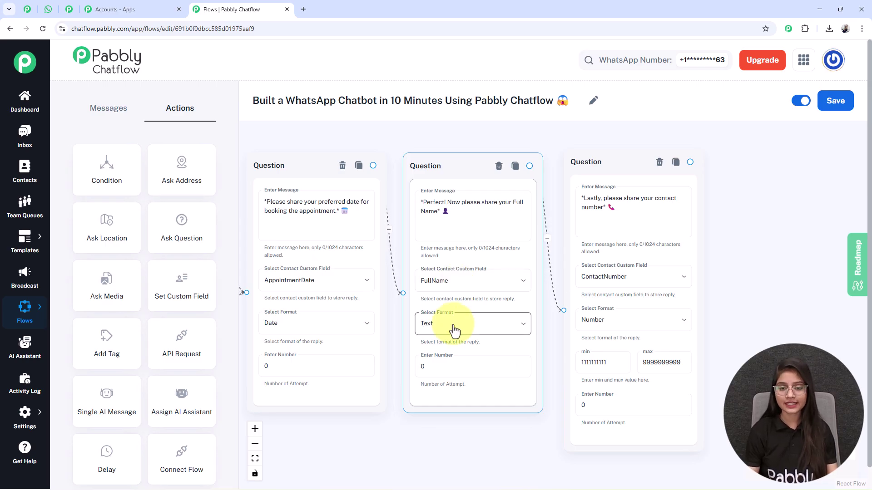
pyautogui.hscroll(3, 407, 188)
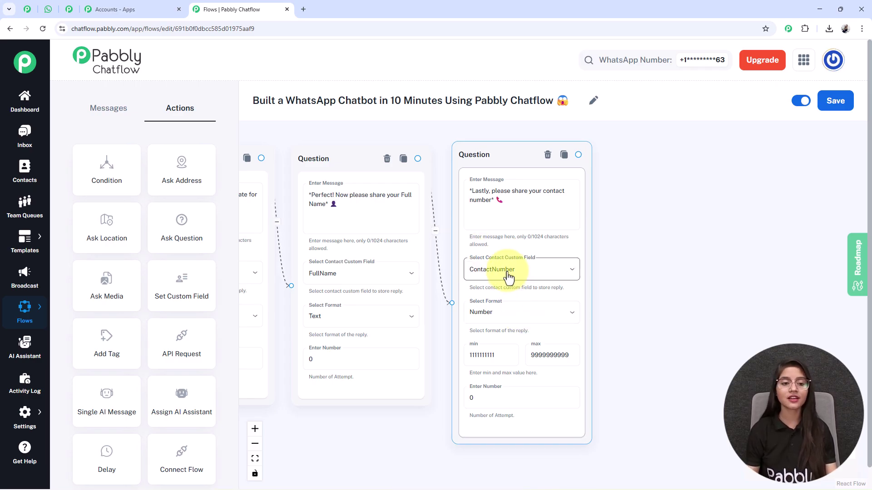
pyautogui.click(671, 376)
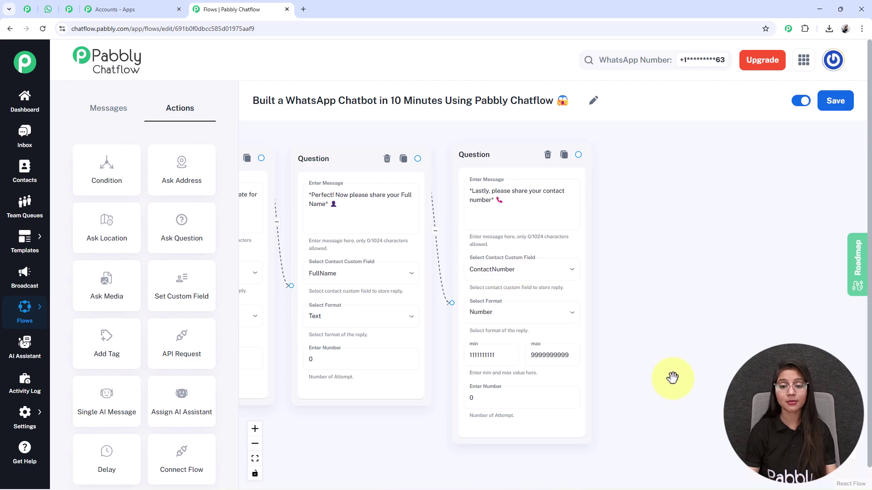
pyautogui.moveTo(671, 376); pyautogui.dragTo(662, 364)
pyautogui.click(514, 335)
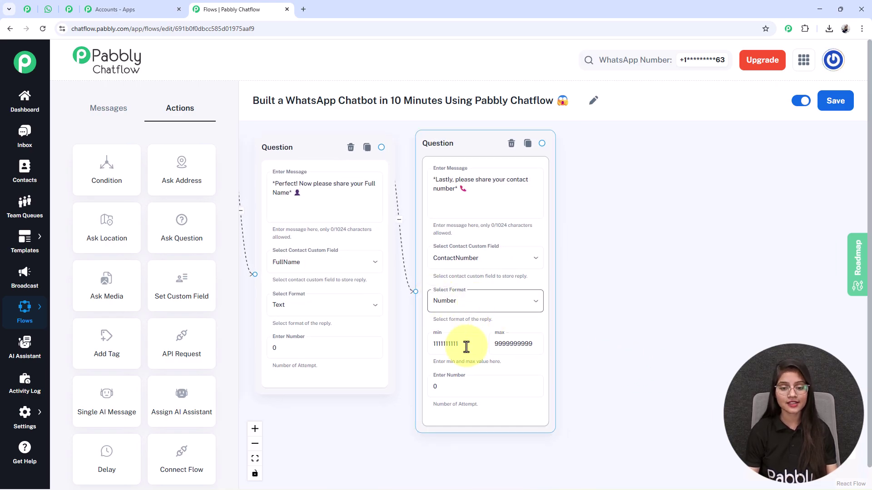
pyautogui.scroll(2, 459, 356)
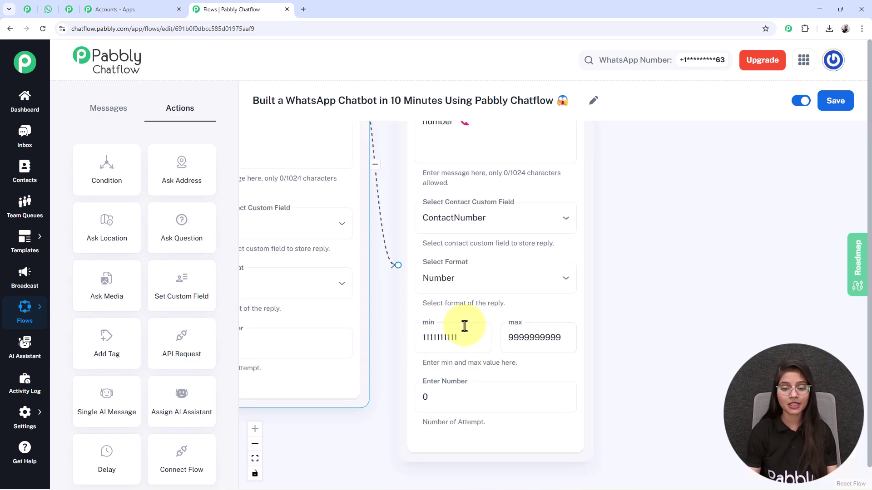
pyautogui.click(423, 342)
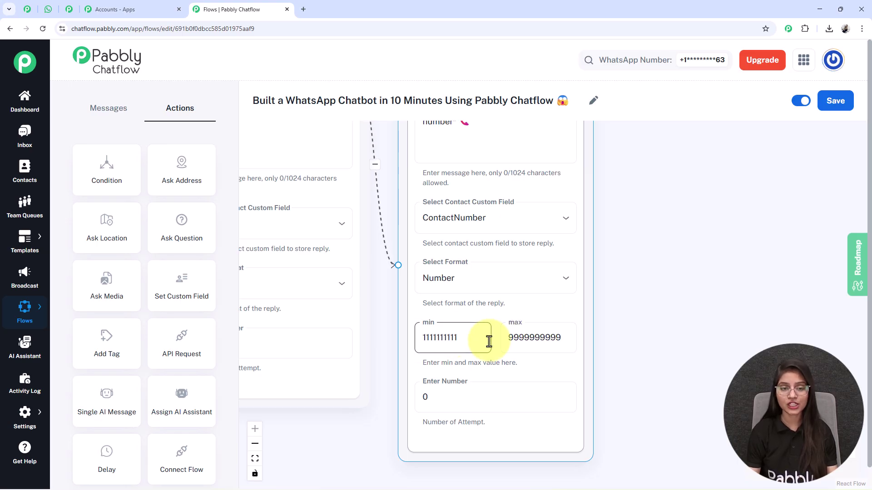
pyautogui.click(558, 350)
pyautogui.click(472, 344)
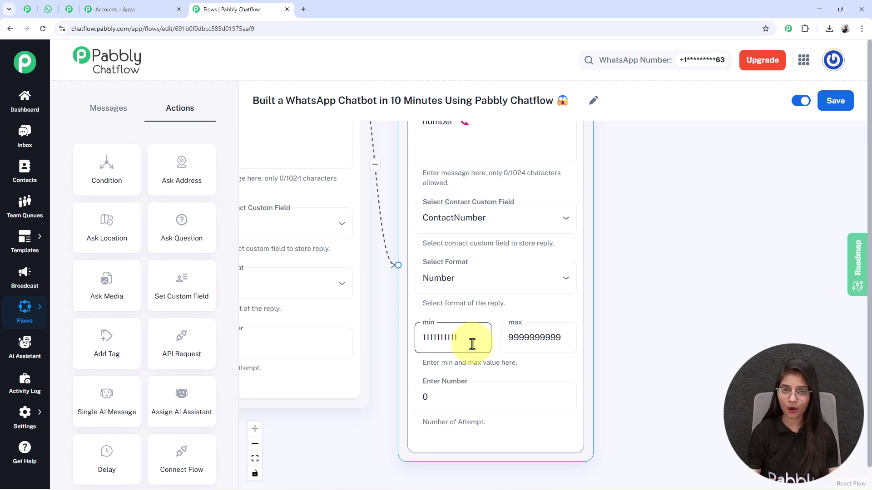
pyautogui.scroll(-2, 472, 344)
pyautogui.scroll(-3, 619, 272)
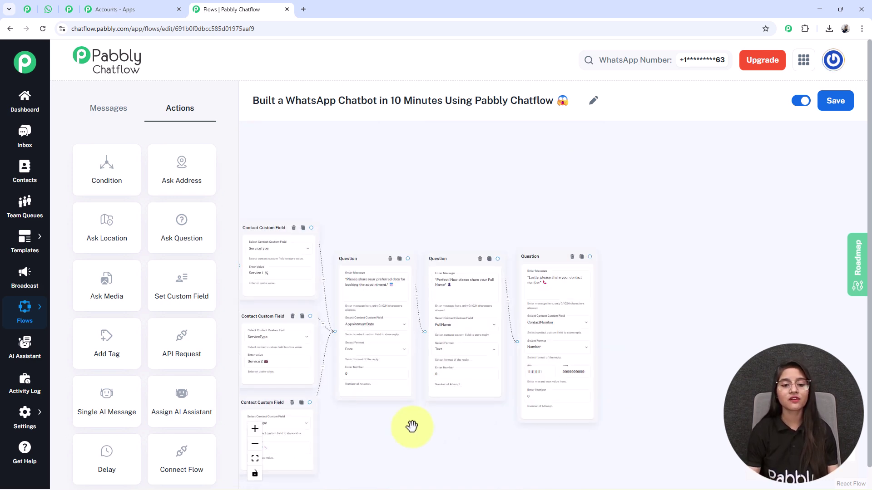
pyautogui.hscroll(-3, 389, 223)
pyautogui.hscroll(4, 482, 414)
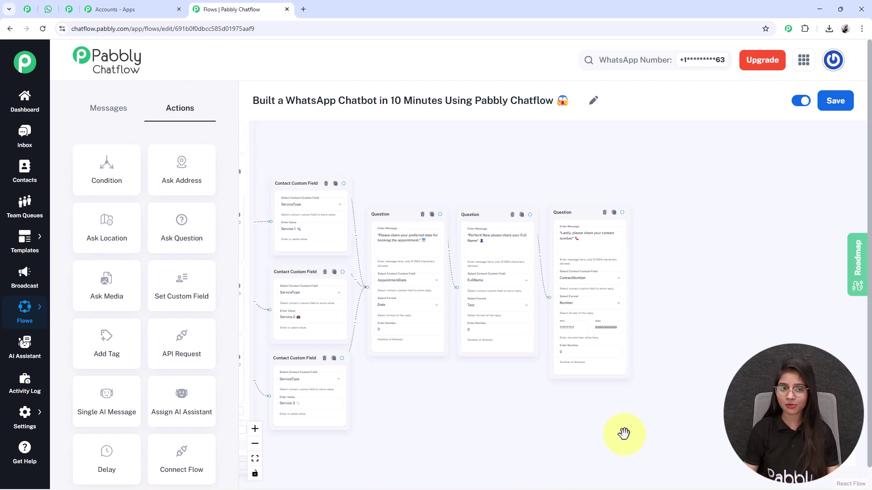
# Place a new Text Button message node on the canvas from the Messages blocks.
pyautogui.click(104, 110)
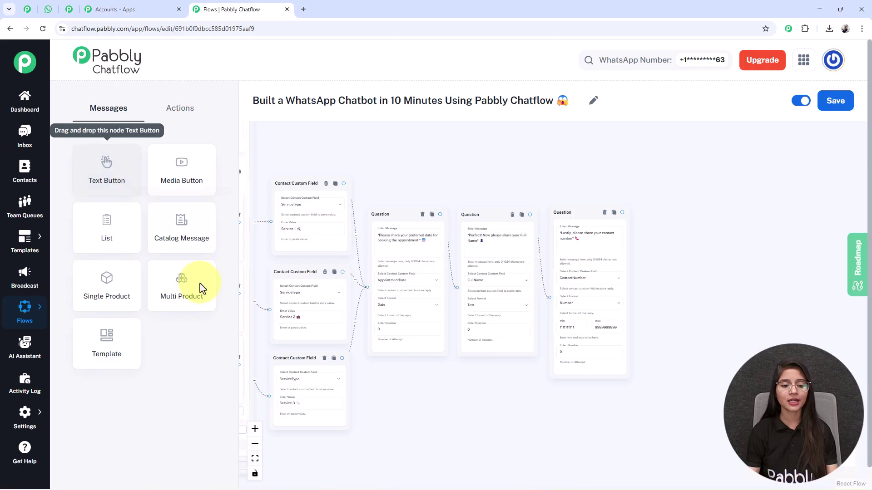
pyautogui.click(255, 460)
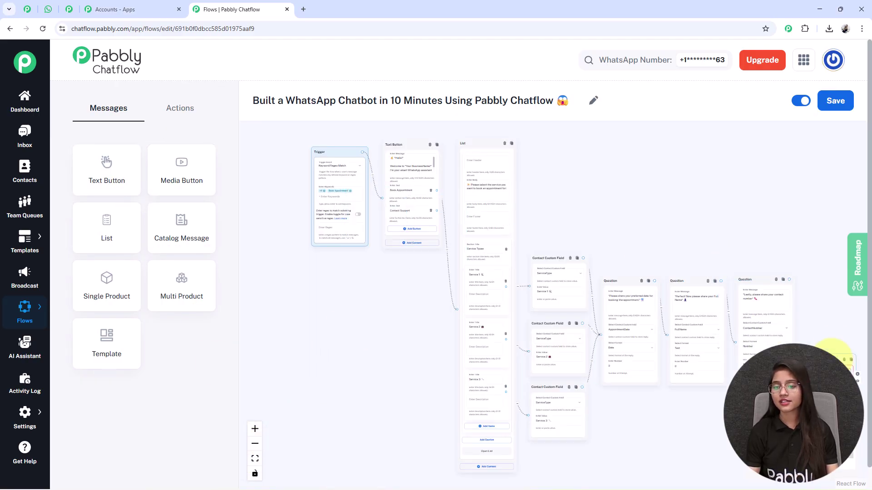
pyautogui.moveTo(805, 304); pyautogui.dragTo(576, 321)
pyautogui.scroll(3, 577, 321)
pyautogui.scroll(3, 578, 323)
pyautogui.scroll(-5, 726, 304)
# Paste the confirmation text using $FullName, $ContactNumber, $Service Type and $AppointmentDate.
pyautogui.click(627, 292)
pyautogui.click(554, 293)
pyautogui.hotkey('ctrl', 'v')
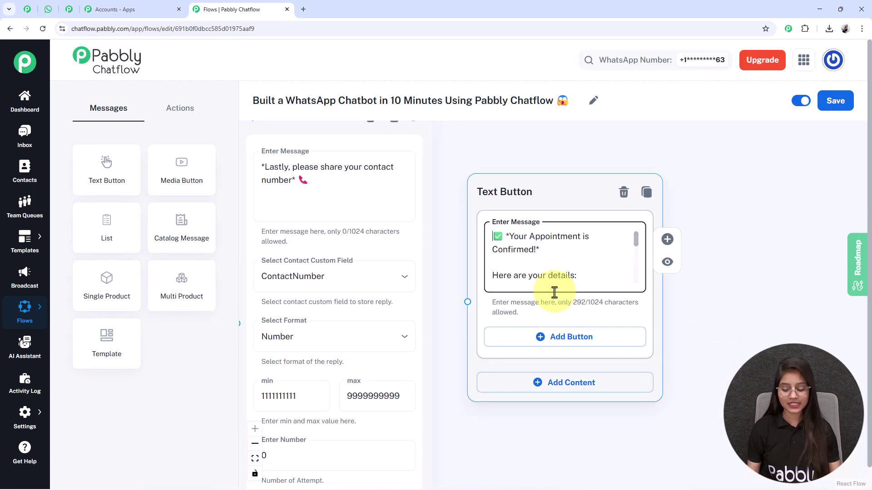
pyautogui.press('Down')
pyautogui.press('Down')
pyautogui.press('Down')
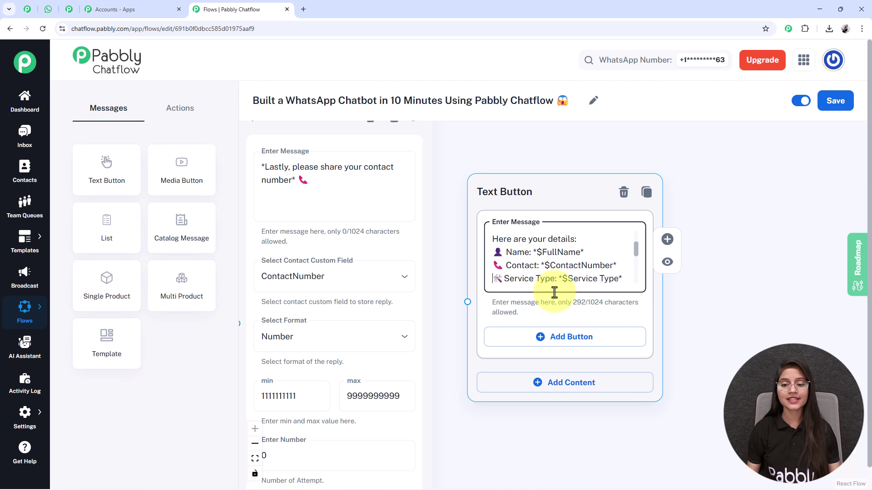
pyautogui.press('Down')
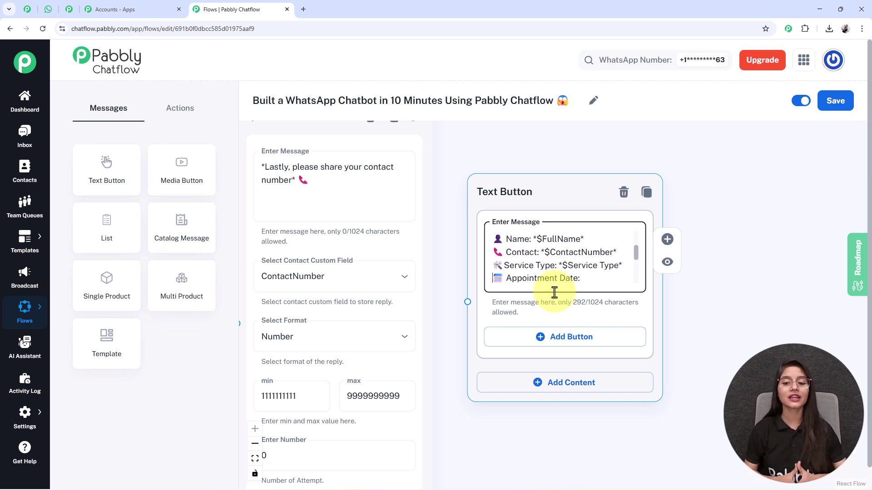
pyautogui.press('Down')
pyautogui.press('Down')
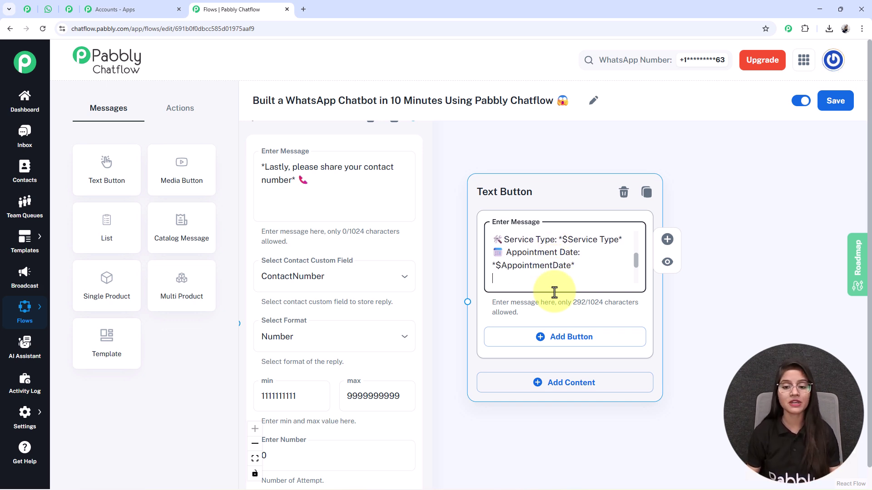
pyautogui.press('Up')
pyautogui.press('Up')
pyautogui.press('Up')
pyautogui.press('Up')
pyautogui.press('Up')
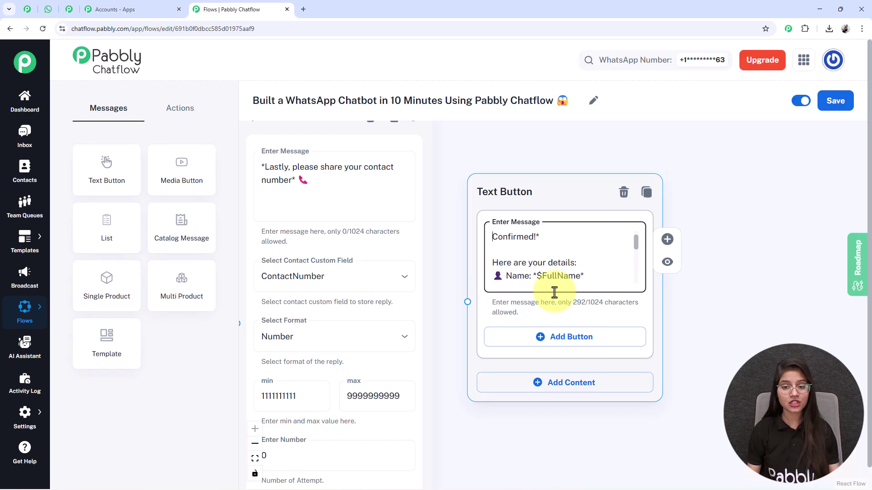
pyautogui.press('Down')
pyautogui.press('Down')
pyautogui.press('Down')
pyautogui.press('Down')
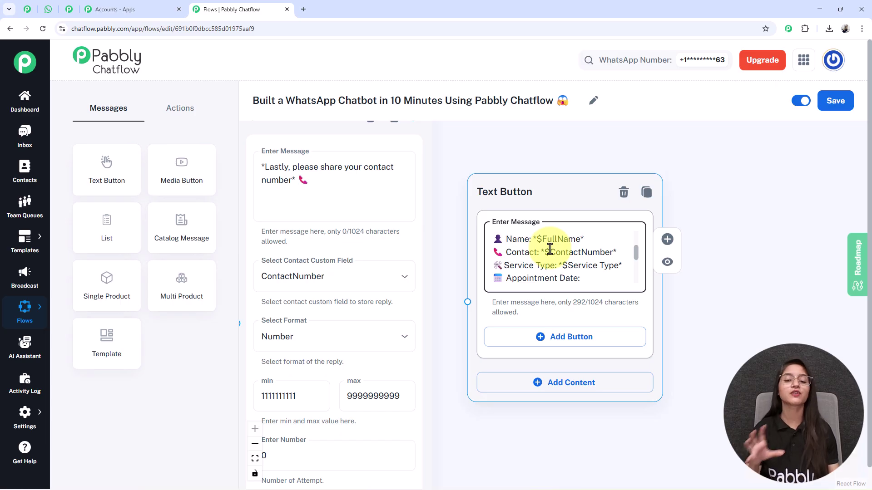
pyautogui.scroll(-3, 549, 249)
pyautogui.hscroll(-5, 547, 362)
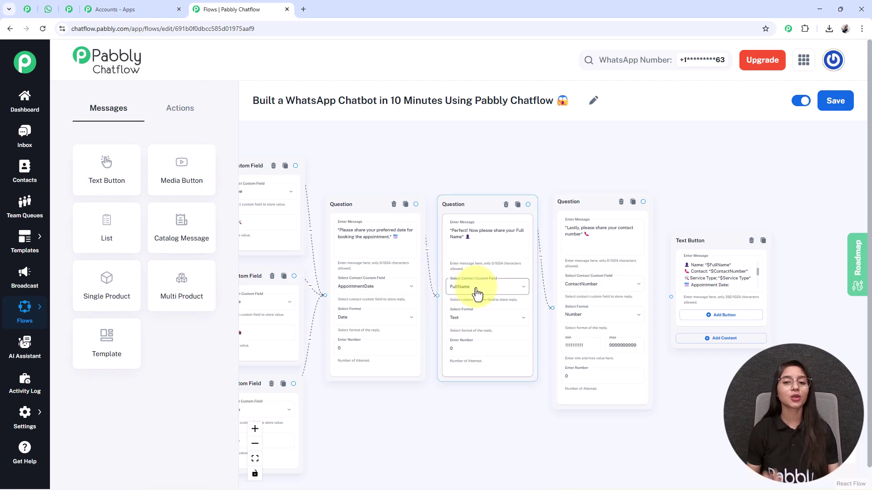
pyautogui.scroll(5, 594, 393)
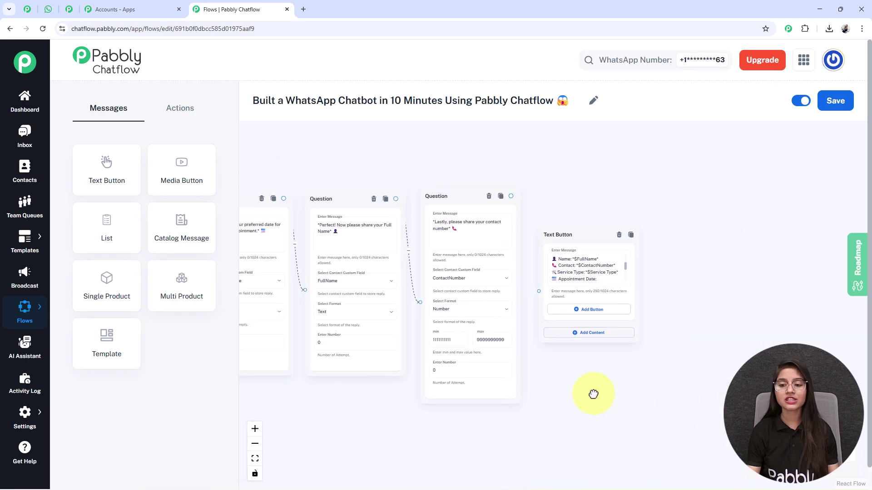
pyautogui.scroll(-4, 590, 241)
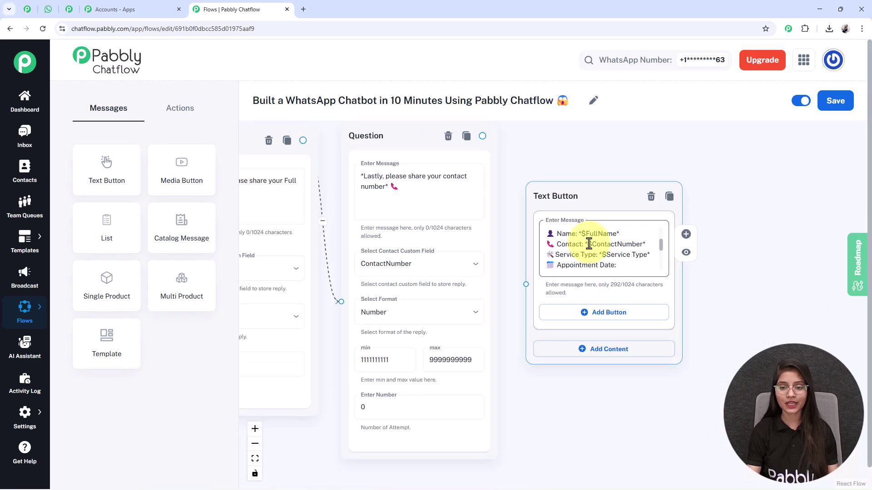
pyautogui.scroll(-3, 588, 313)
pyautogui.scroll(2, 638, 272)
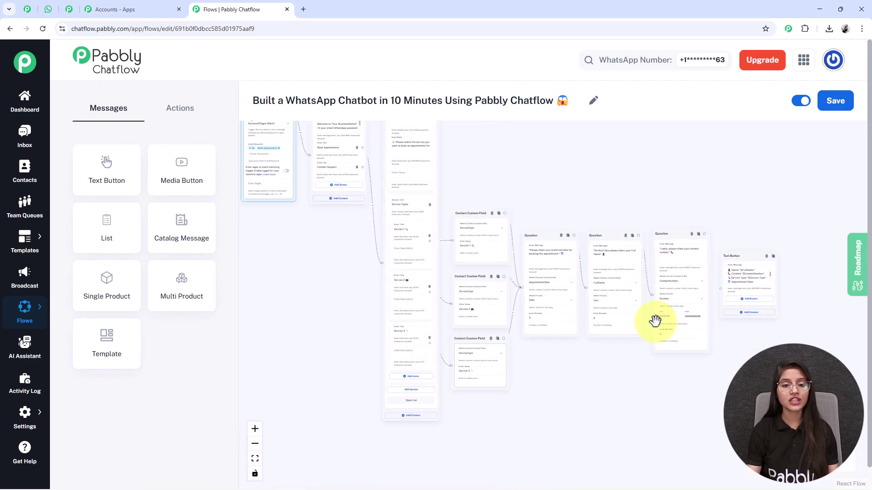
pyautogui.moveTo(590, 370); pyautogui.dragTo(381, 377)
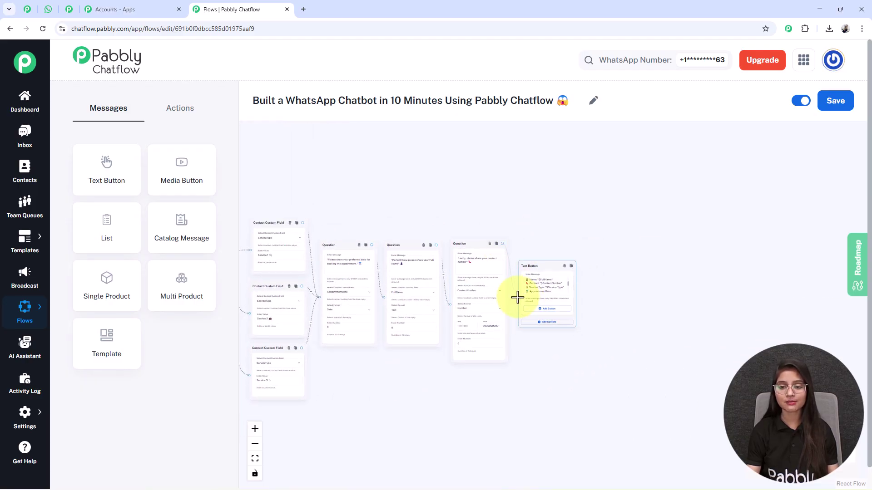
pyautogui.moveTo(655, 336); pyautogui.dragTo(774, 340)
pyautogui.moveTo(268, 255); pyautogui.dragTo(431, 256)
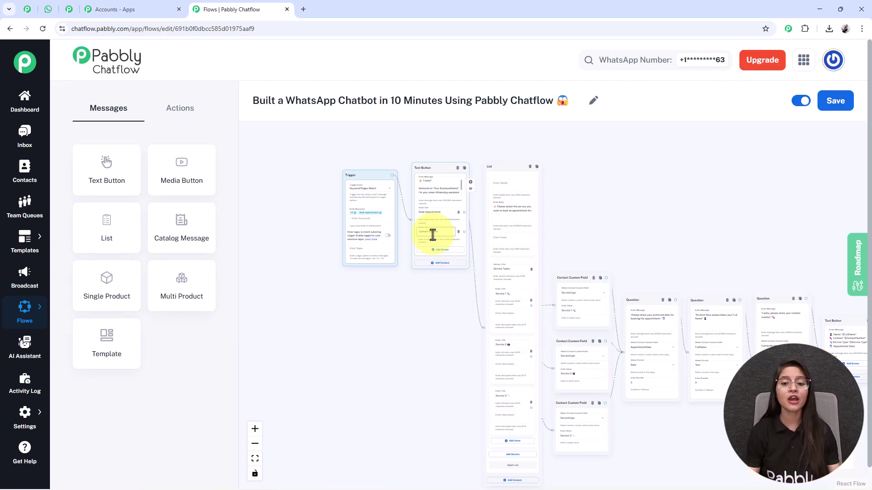
# Branch Contact Support into a new Text Button node with location, phone, email and hours.
pyautogui.moveTo(464, 231); pyautogui.dragTo(599, 187)
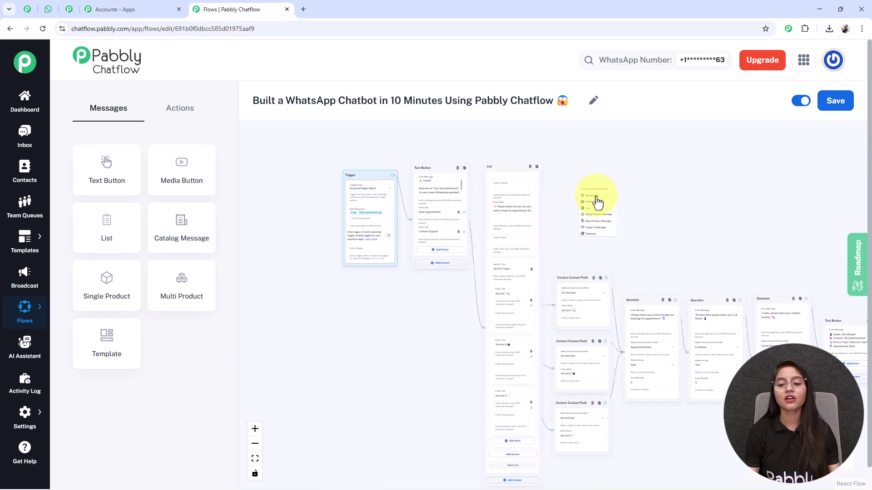
pyautogui.click(596, 200)
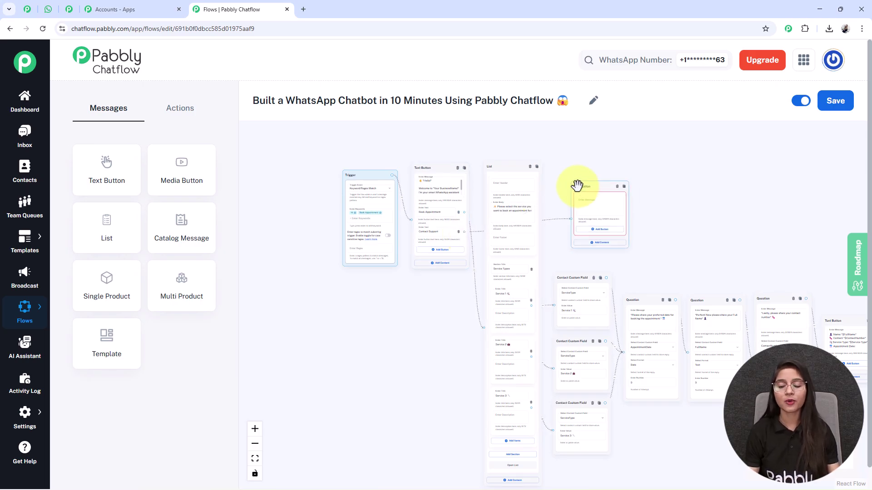
pyautogui.moveTo(594, 188); pyautogui.dragTo(586, 194)
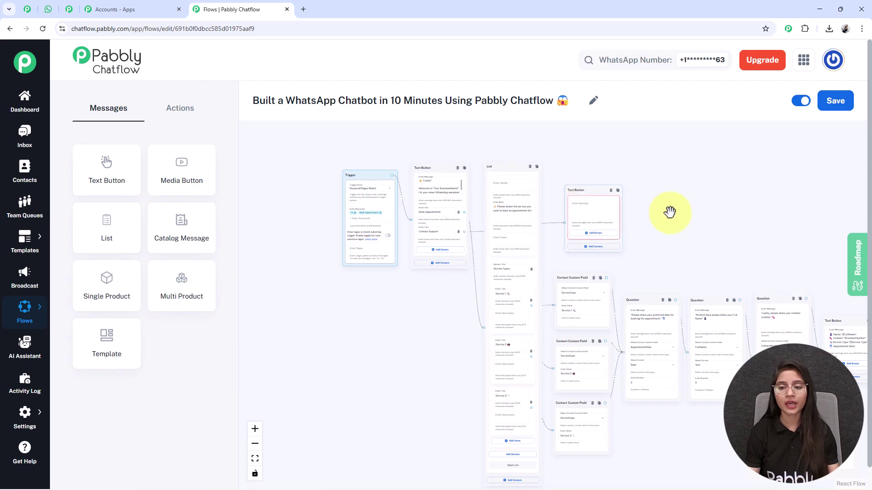
pyautogui.hscroll(3, 661, 208)
pyautogui.scroll(3, 537, 206)
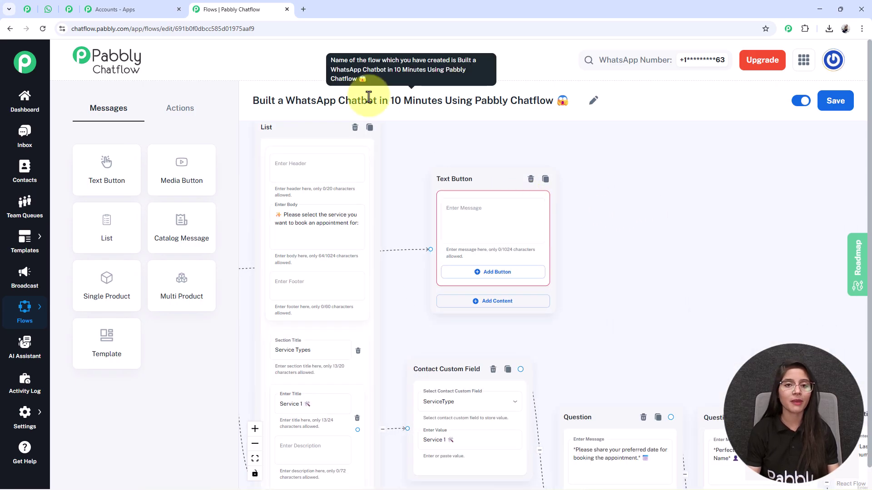
pyautogui.click(493, 228)
pyautogui.hotkey('ctrl', 'v')
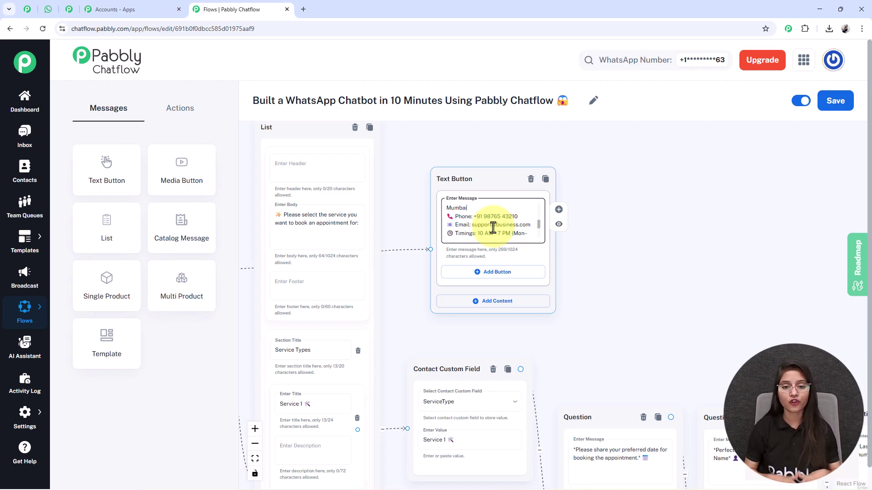
pyautogui.click(255, 460)
pyautogui.moveTo(627, 405); pyautogui.dragTo(616, 421)
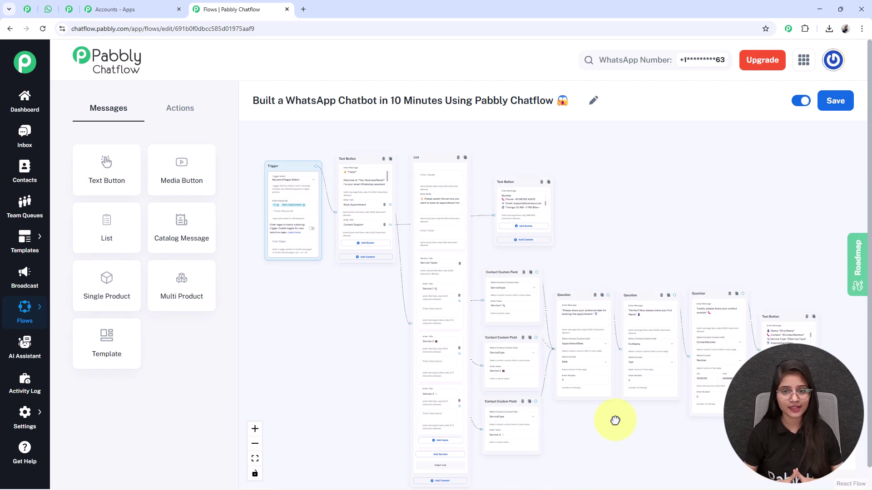
# Save the finished booking chatbot flow so it reports updated successfully.
pyautogui.click(837, 102)
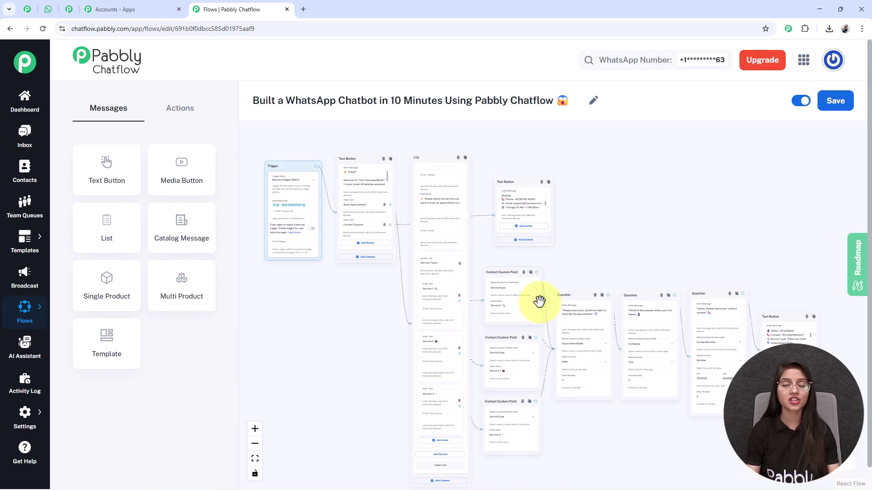
pyautogui.click(48, 9)
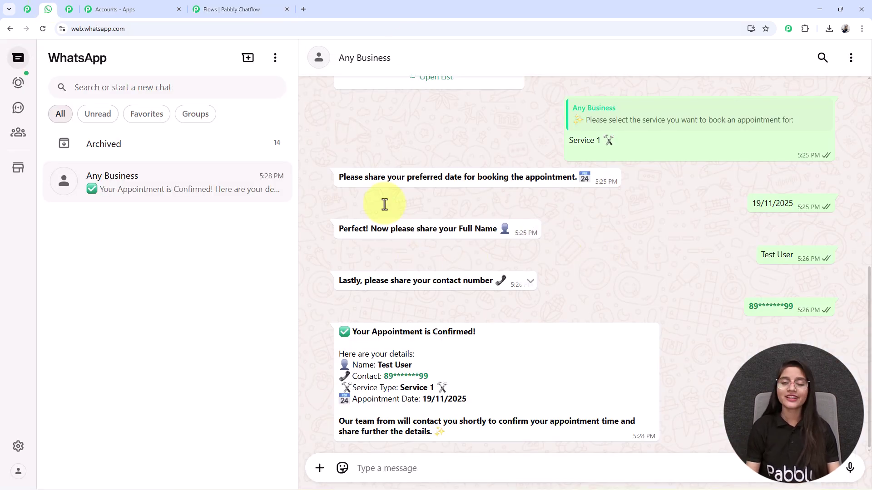
pyautogui.click(221, 9)
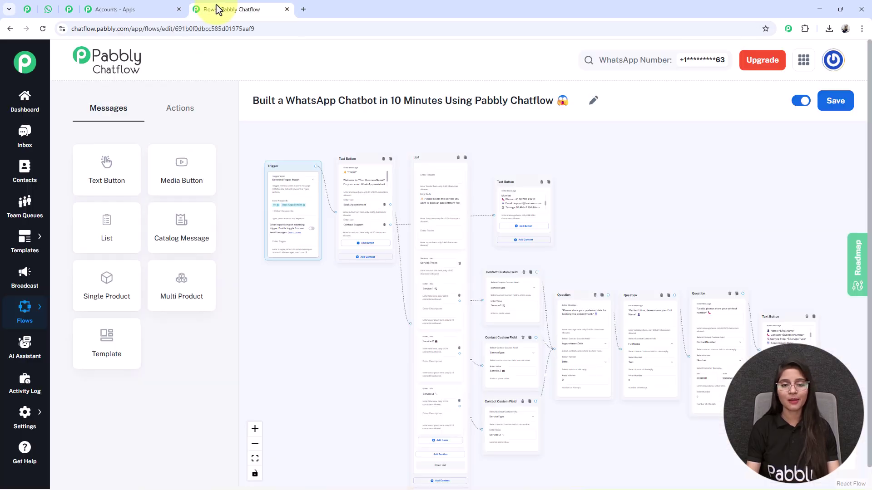